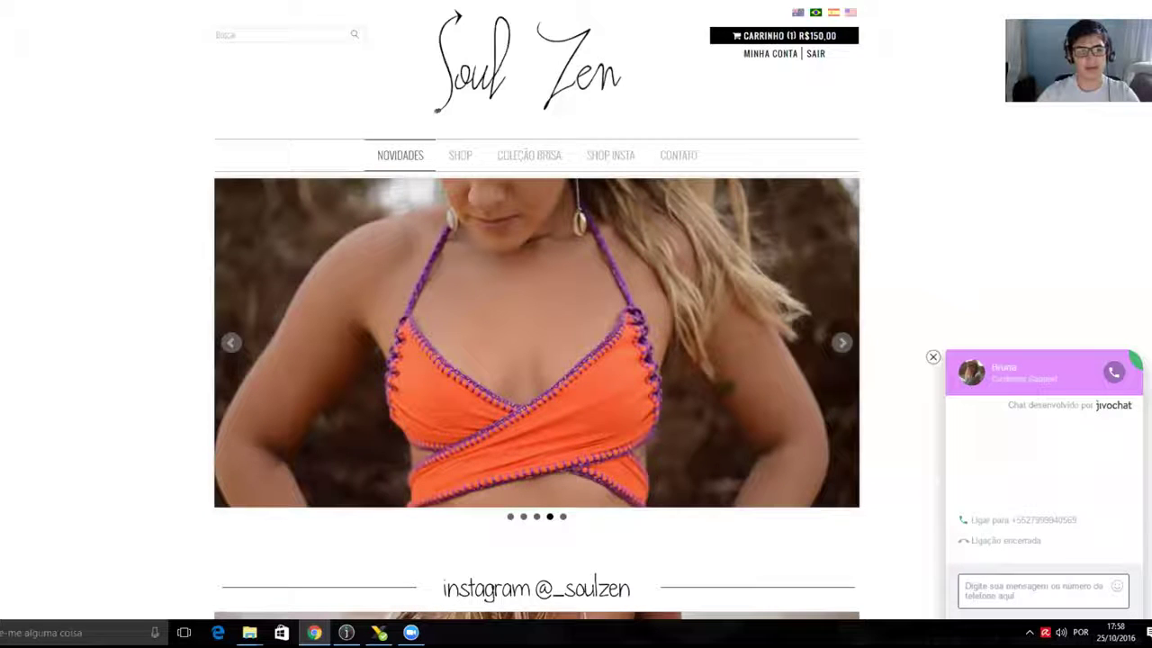
- Switch from the Soul Zen shop tab to the JivoChat homepage
{"action": "key", "text": "ctrl+Tab"}
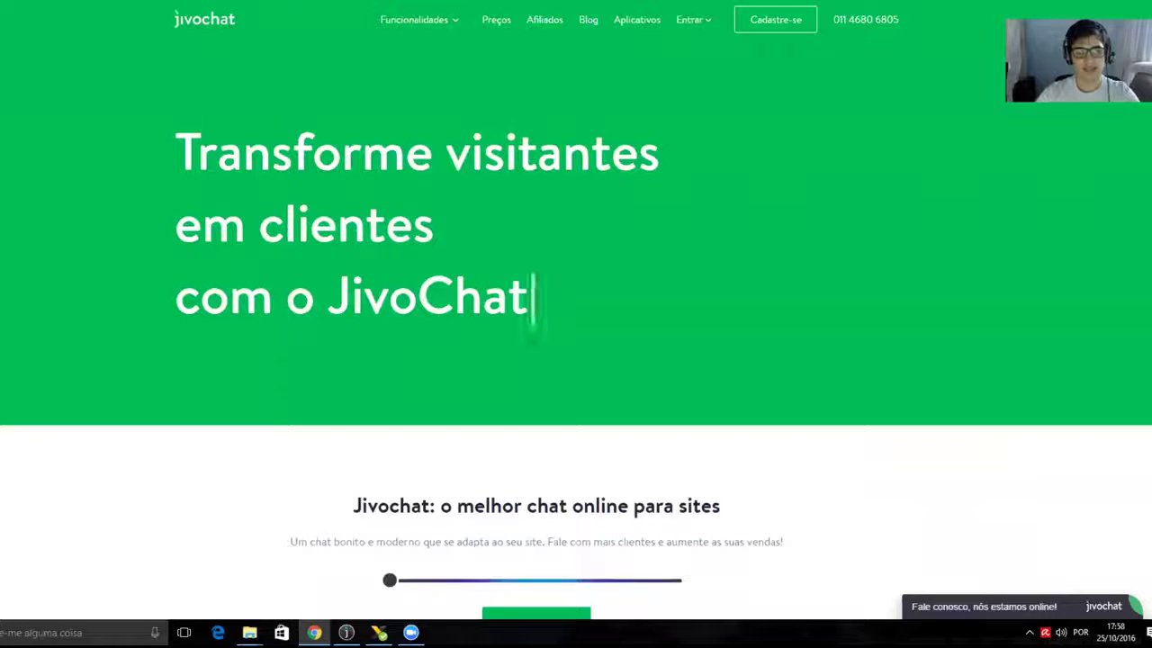
- Log into JivoChat with the saved account e-mail and the account password
{"action": "left_click", "coordinate": [691, 20]}
{"action": "left_click", "coordinate": [766, 80]}
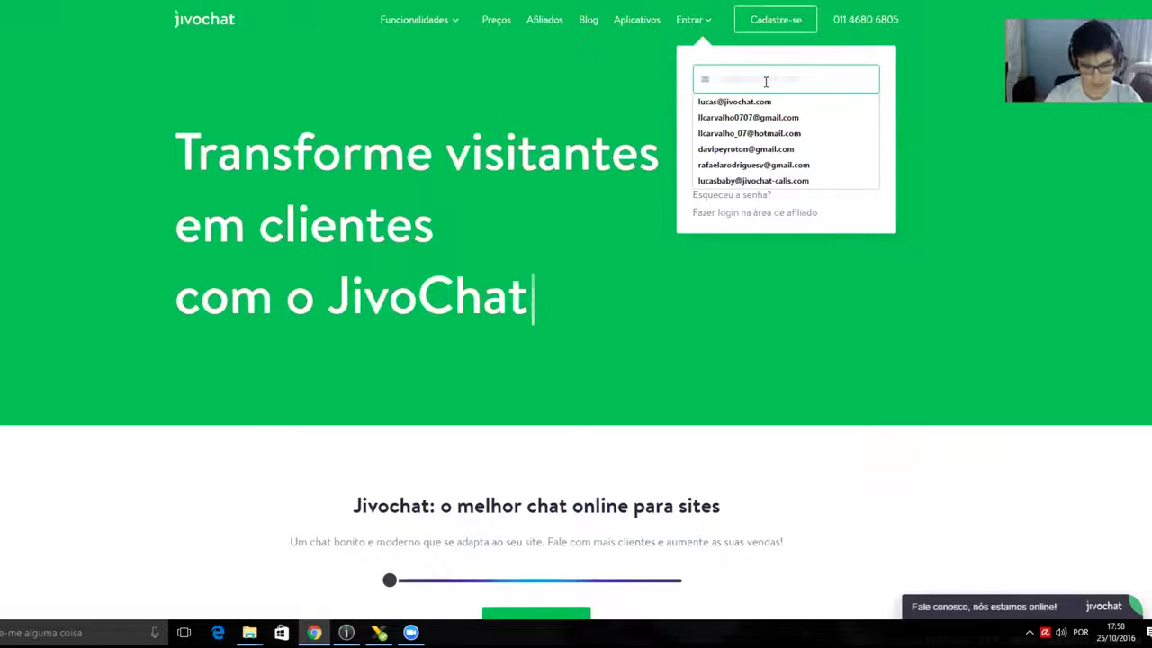
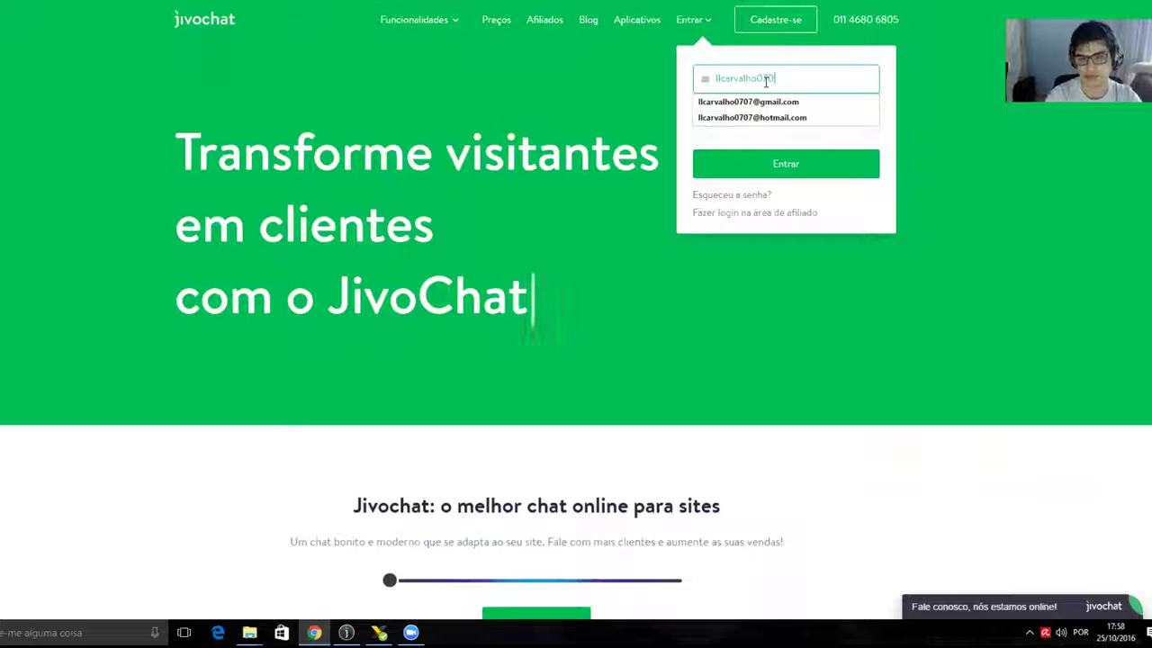
{"action": "key", "text": "Down"}
{"action": "key", "text": "Tab"}
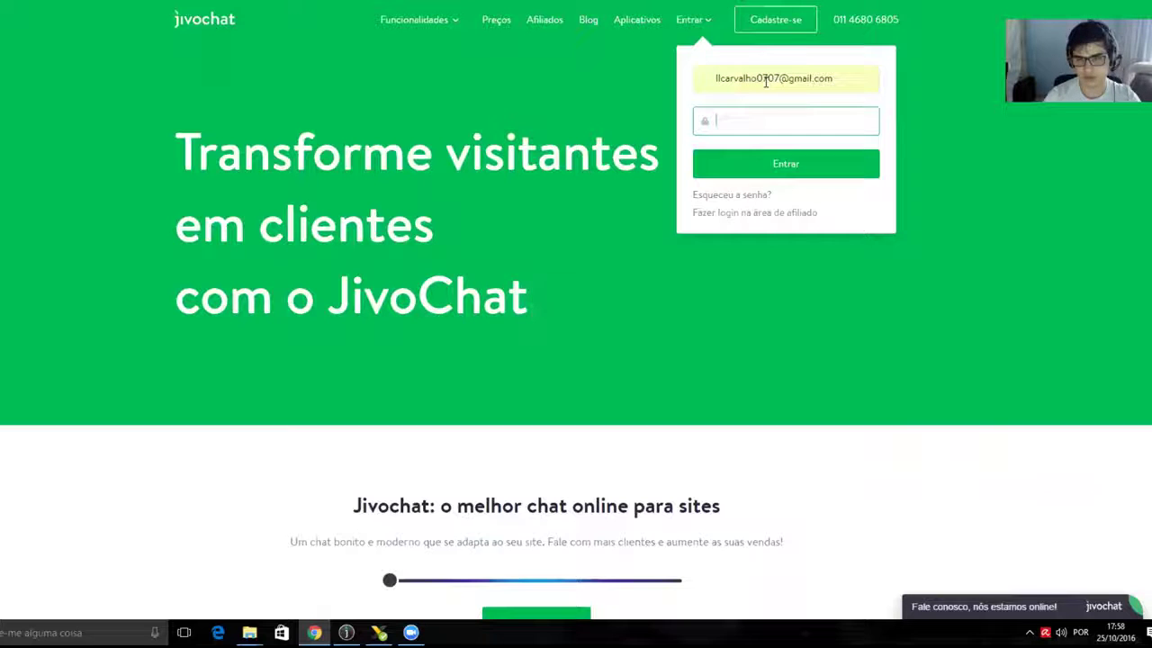
{"action": "type", "text": "••••••••••"}
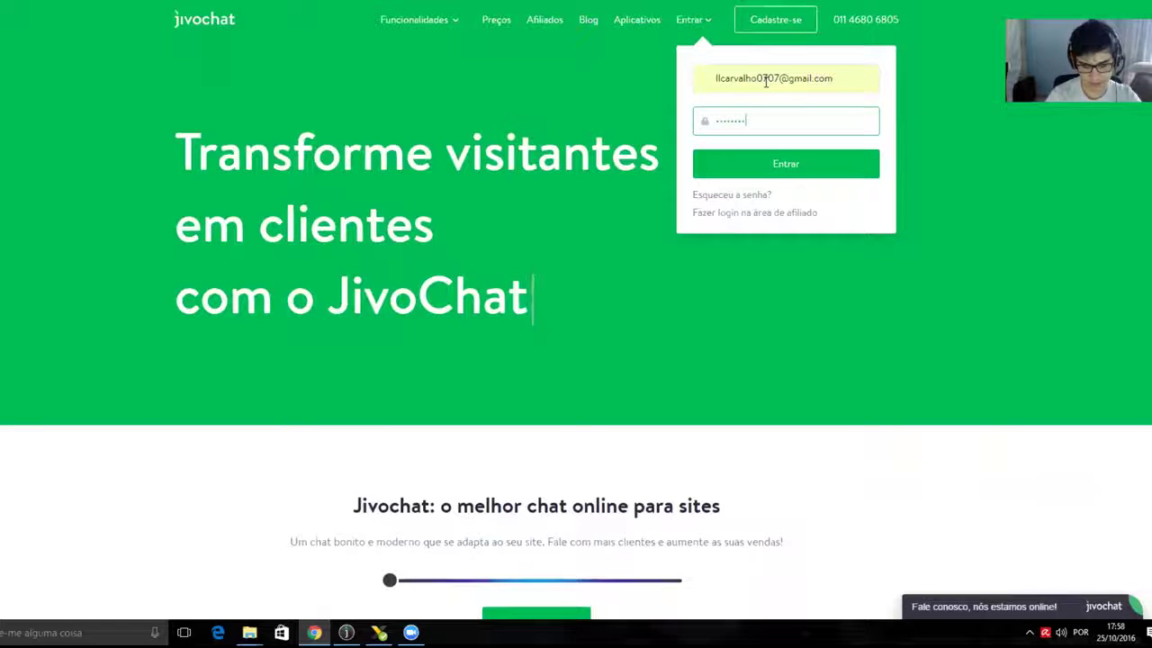
{"action": "key", "text": "Return"}
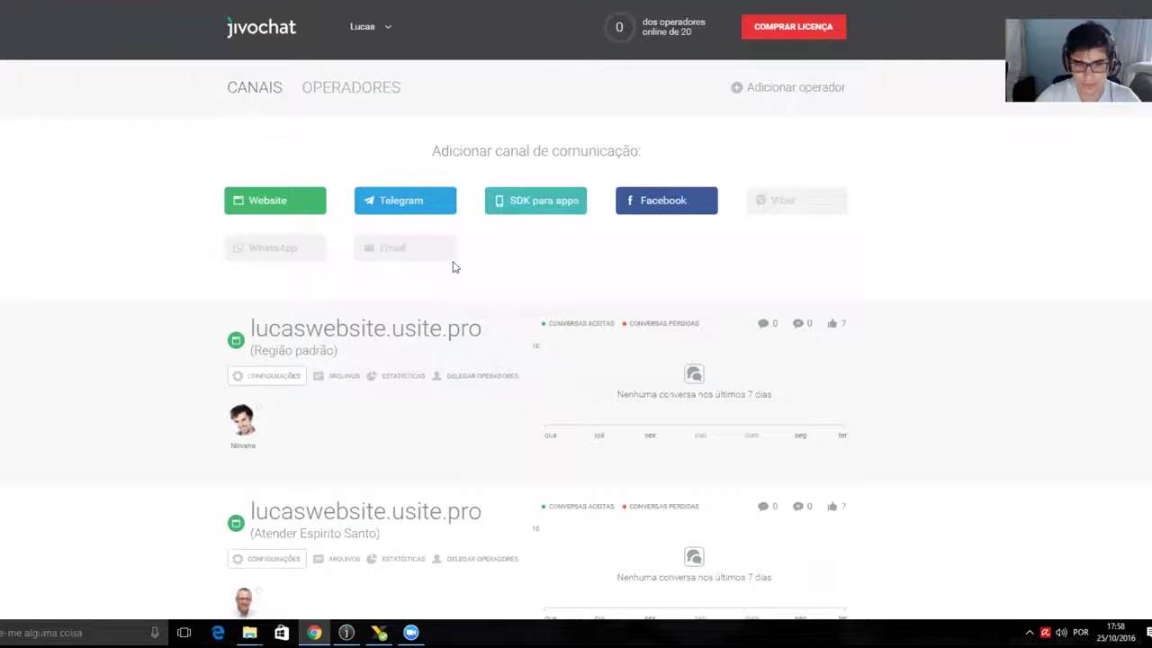
- Open the Configurações of the first lucaswebsite.usite.pro channel
{"action": "scroll", "coordinate": [552, 253], "scroll_direction": "down", "scroll_amount": 1}
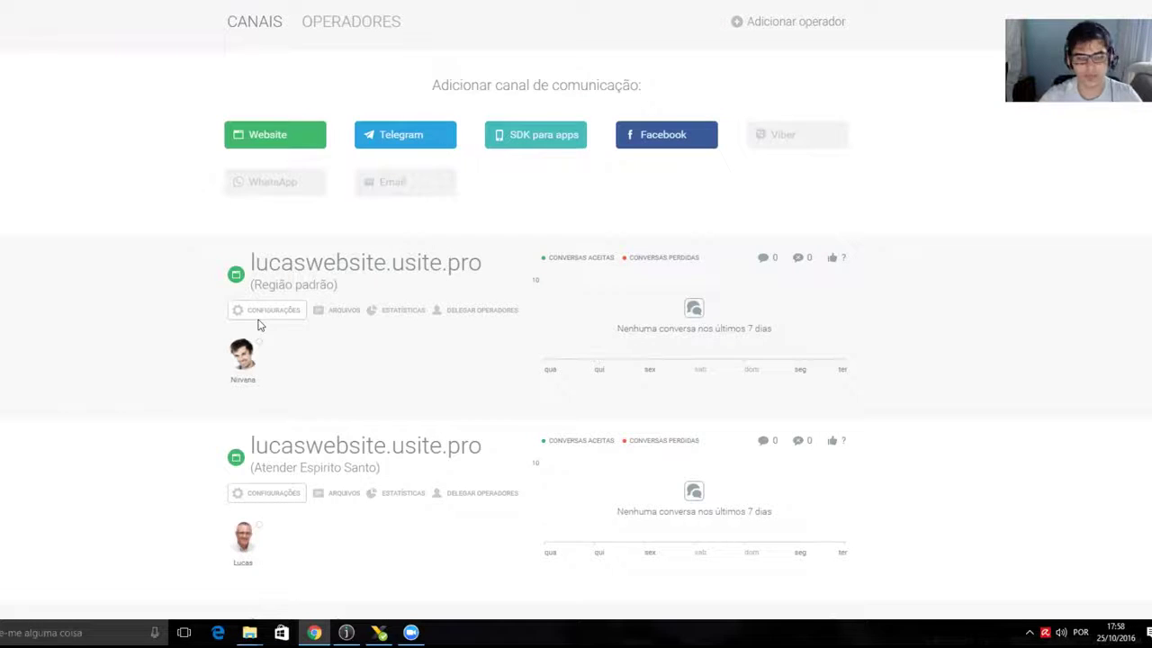
{"action": "left_click_drag", "start_coordinate": [255, 262], "coordinate": [460, 262]}
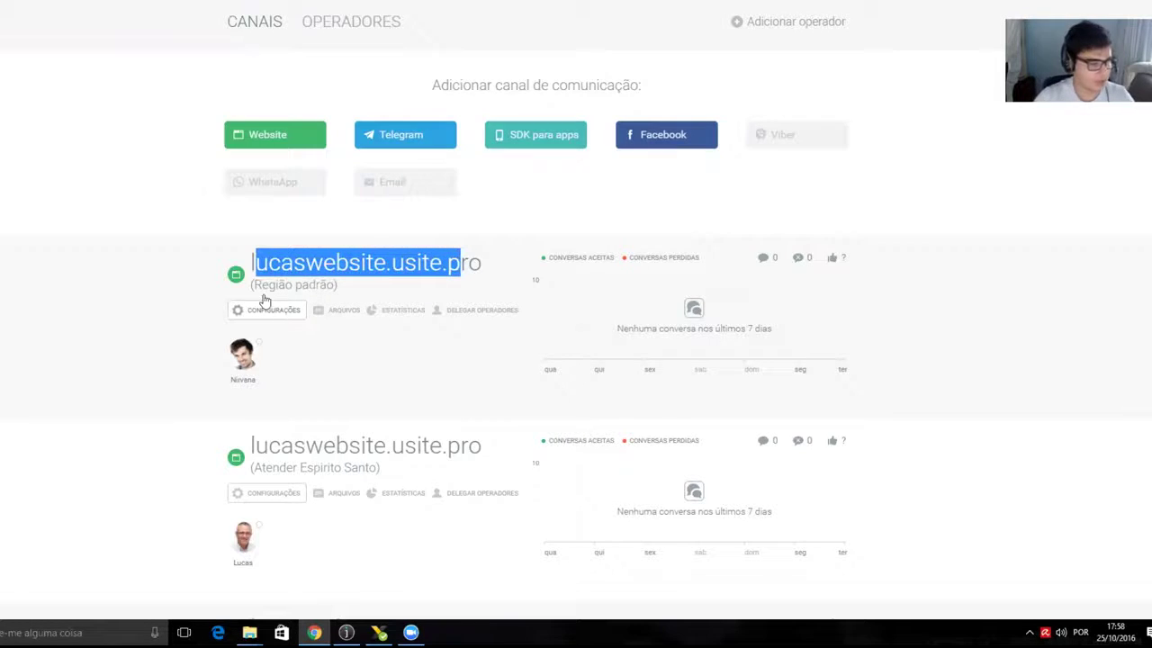
{"action": "left_click", "coordinate": [265, 302]}
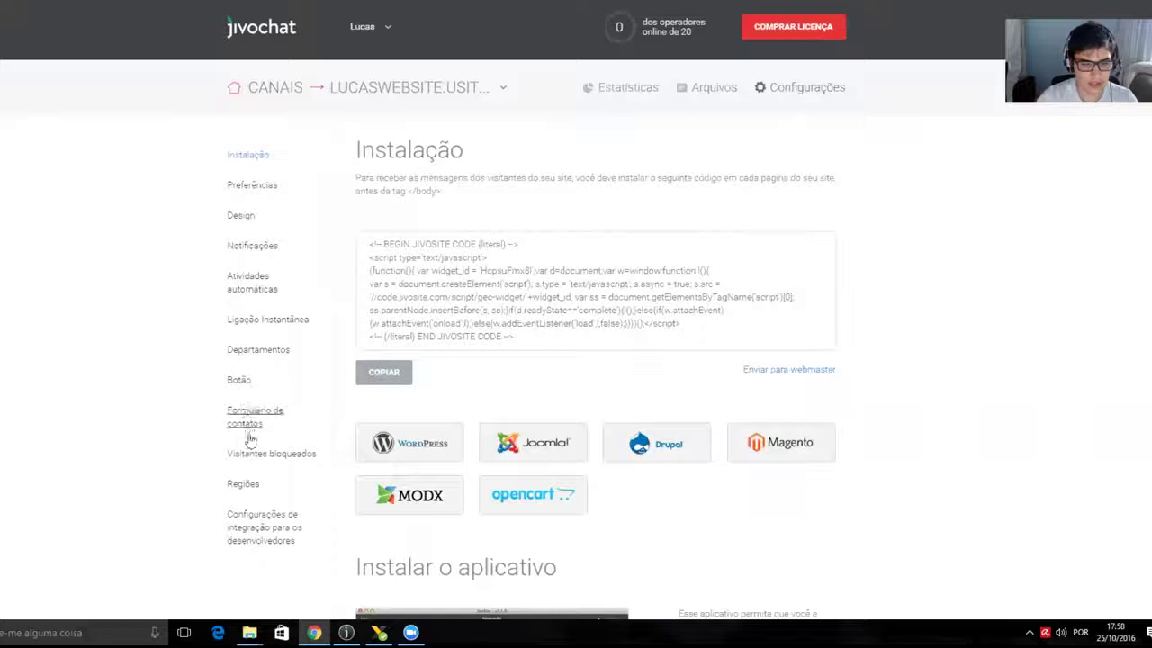
- Open the channel's Ligação instantânea page and review the 10-call, 20-minute trial offer
{"action": "left_click", "coordinate": [276, 326]}
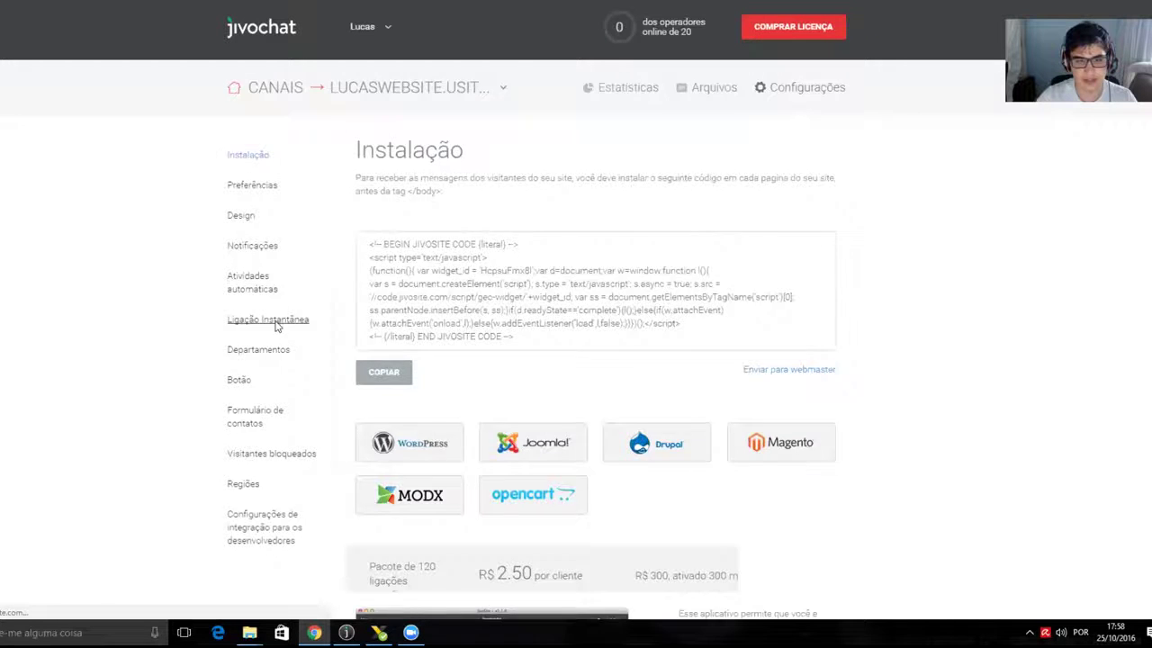
{"action": "scroll", "coordinate": [714, 221], "scroll_direction": "down", "scroll_amount": 2}
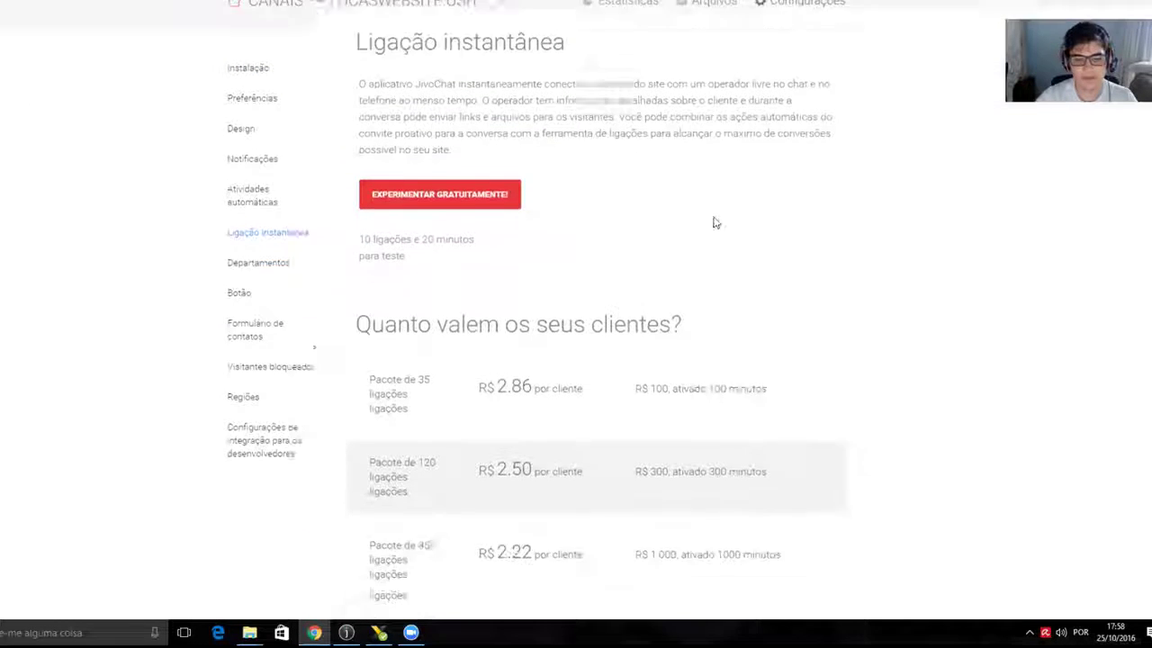
{"action": "scroll", "coordinate": [717, 216], "scroll_direction": "up", "scroll_amount": 2}
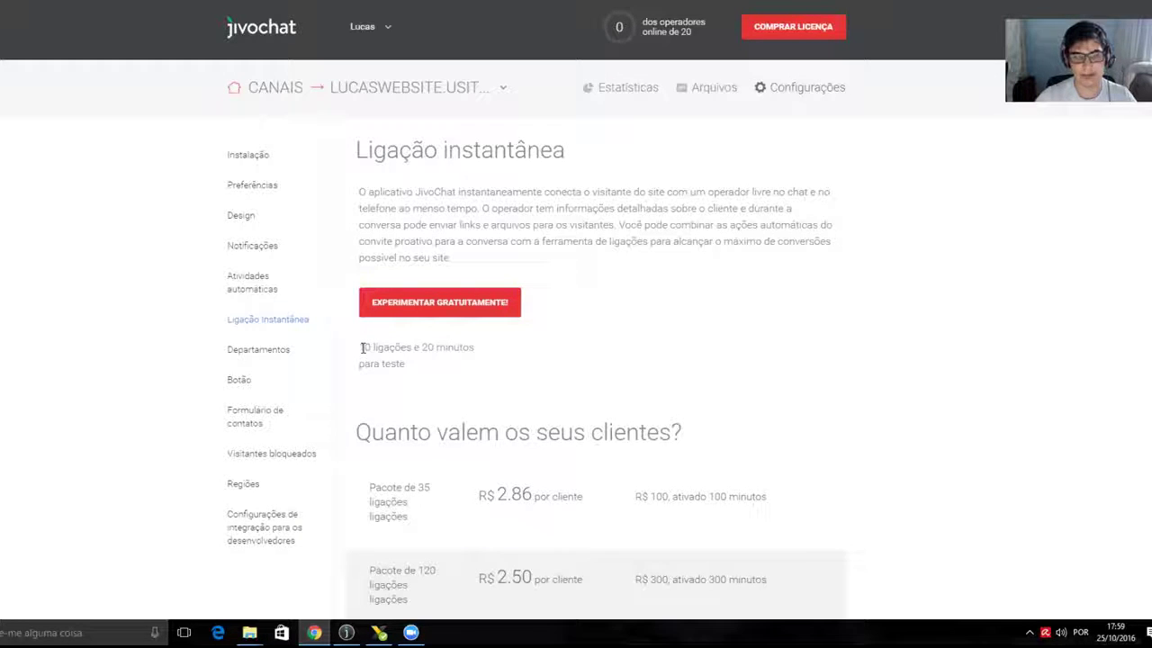
{"action": "left_click_drag", "start_coordinate": [363, 347], "coordinate": [410, 347]}
{"action": "left_click", "coordinate": [397, 347]}
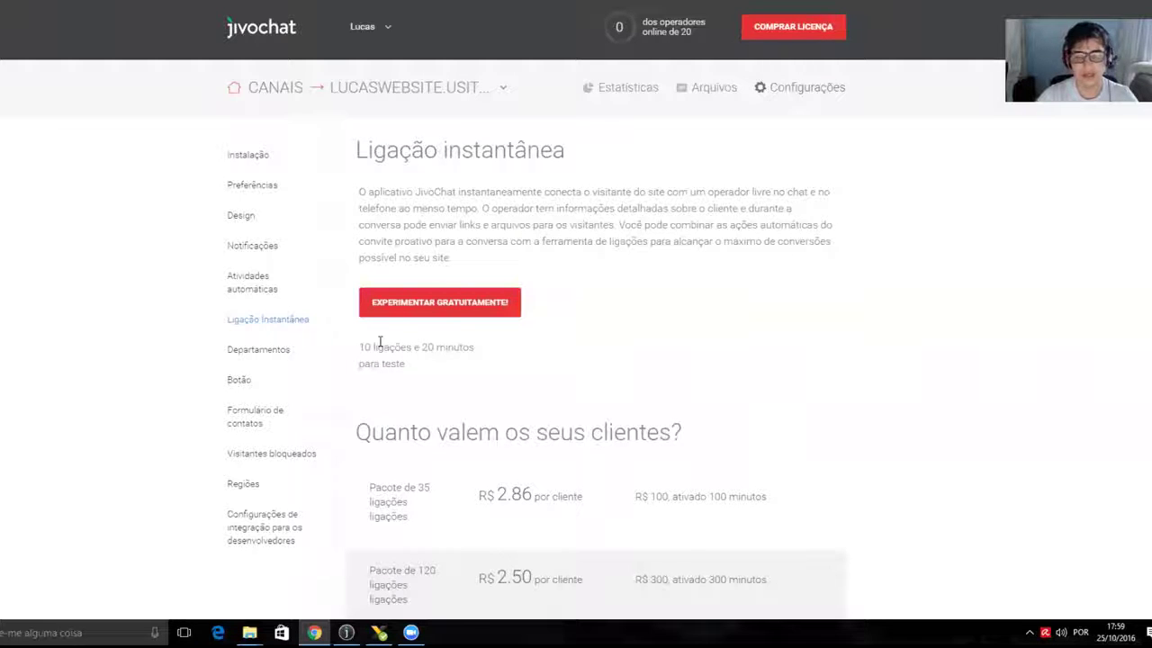
{"action": "left_click_drag", "start_coordinate": [360, 346], "coordinate": [445, 345]}
{"action": "left_click", "coordinate": [413, 346]}
{"action": "left_click", "coordinate": [465, 344]}
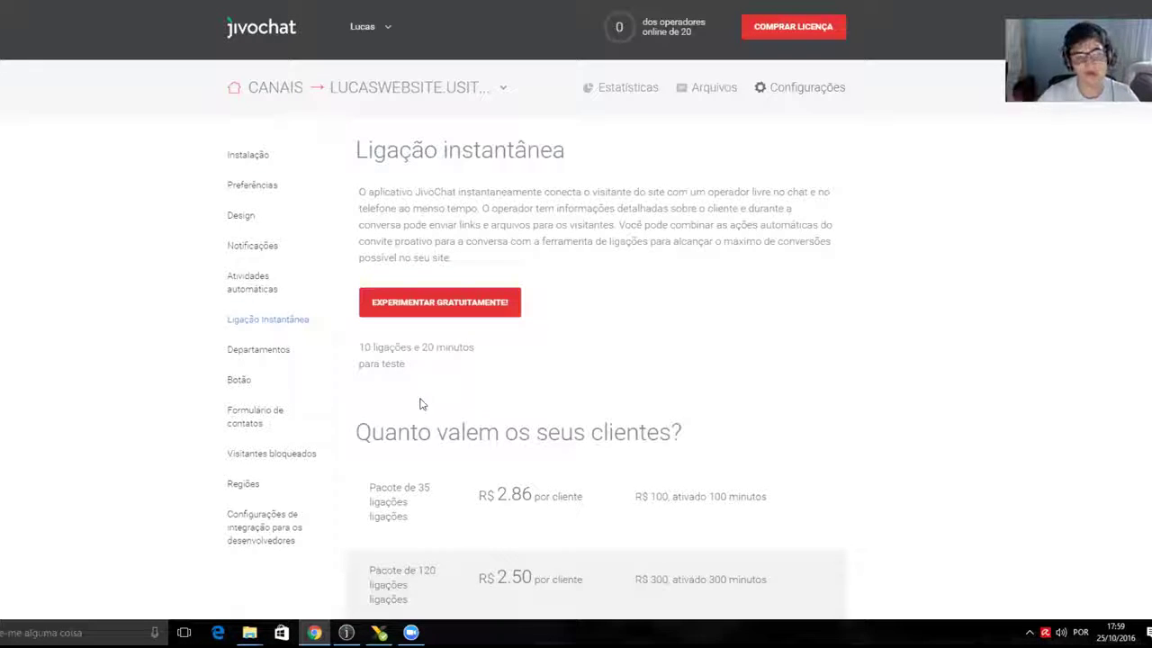
{"action": "scroll", "coordinate": [845, 348], "scroll_direction": "down", "scroll_amount": 2}
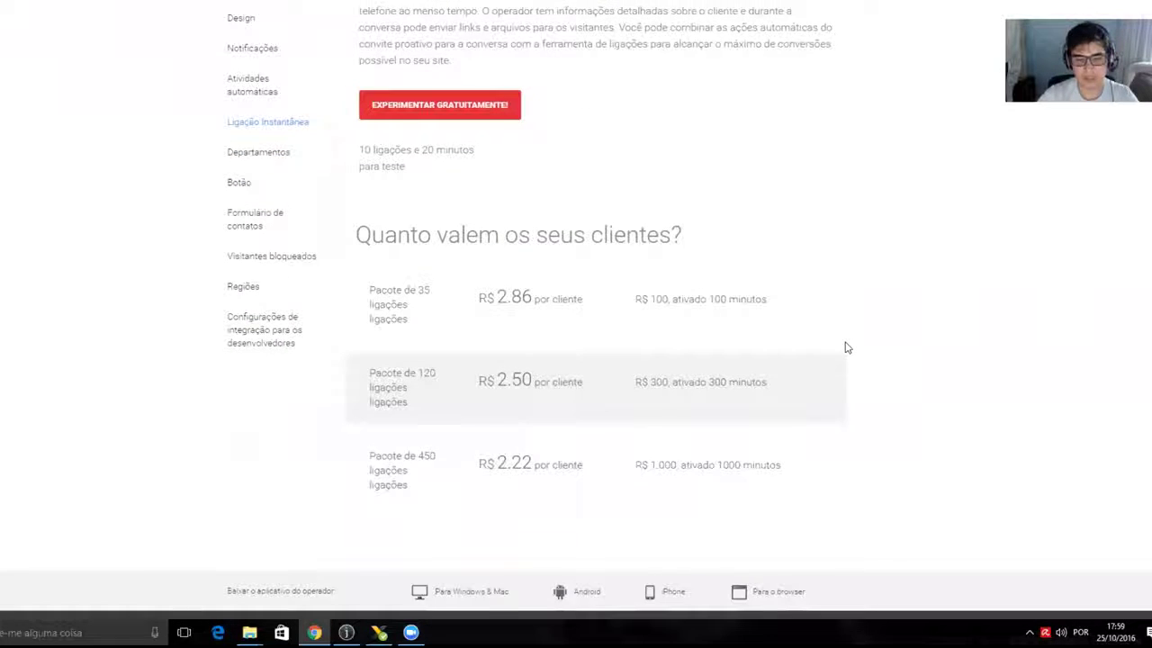
{"action": "scroll", "coordinate": [823, 337], "scroll_direction": "down", "scroll_amount": 1}
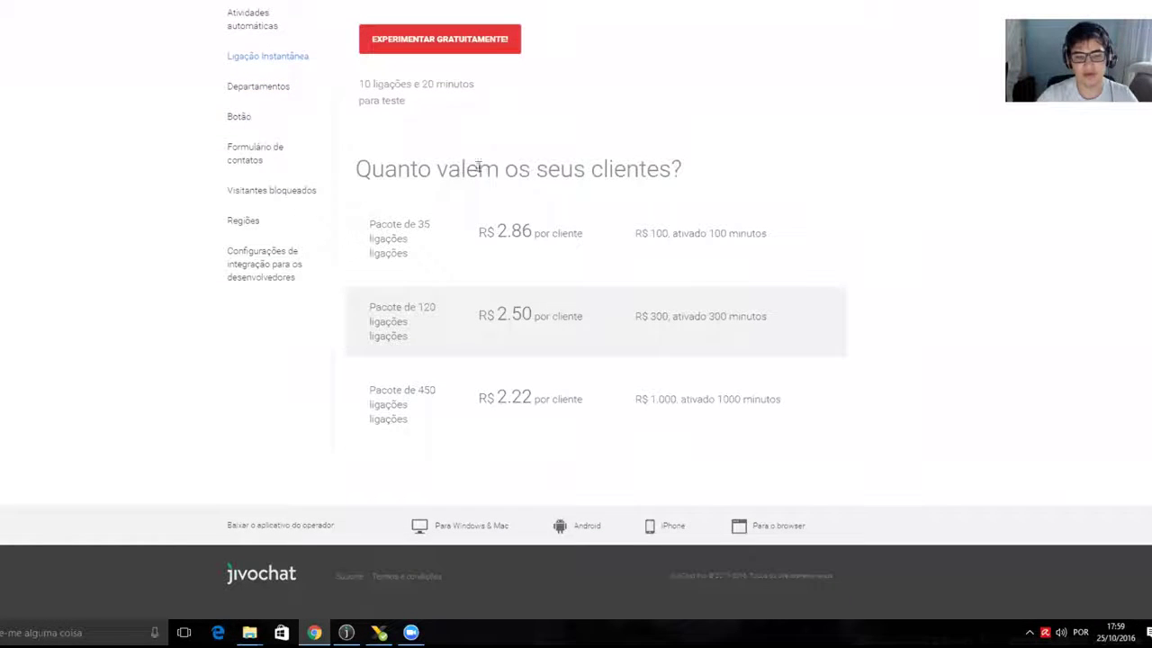
{"action": "left_click_drag", "start_coordinate": [371, 167], "coordinate": [677, 167]}
{"action": "left_click", "coordinate": [677, 167]}
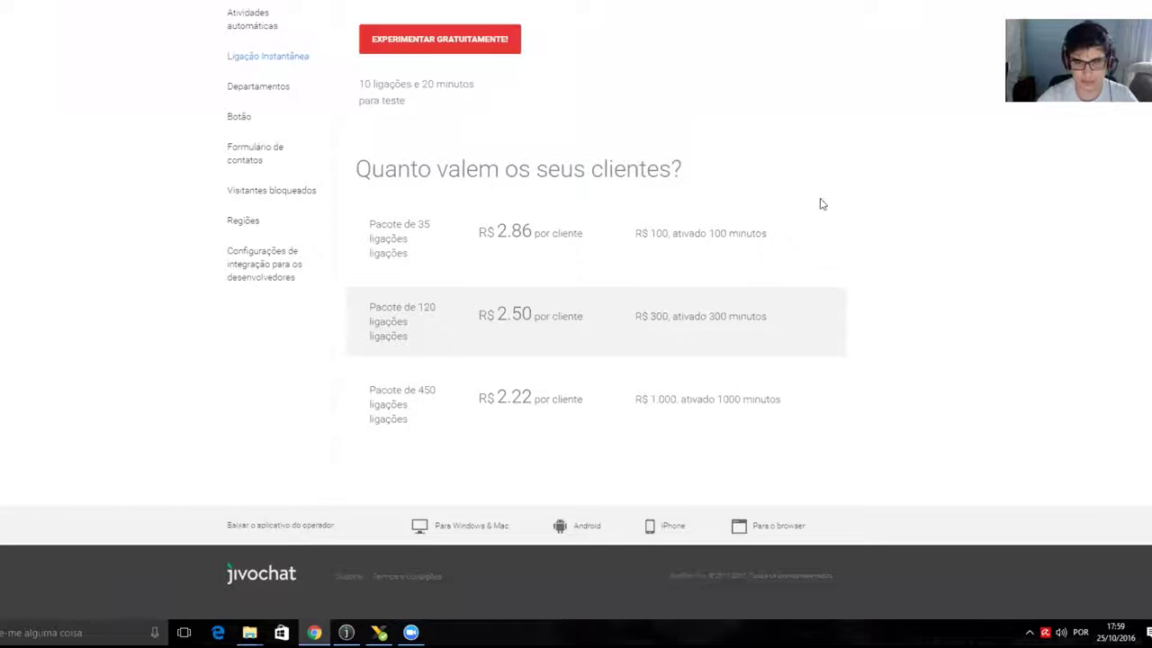
{"action": "left_click_drag", "start_coordinate": [636, 232], "coordinate": [788, 239]}
{"action": "left_click", "coordinate": [677, 232]}
{"action": "left_click", "coordinate": [708, 233]}
{"action": "left_click", "coordinate": [788, 239]}
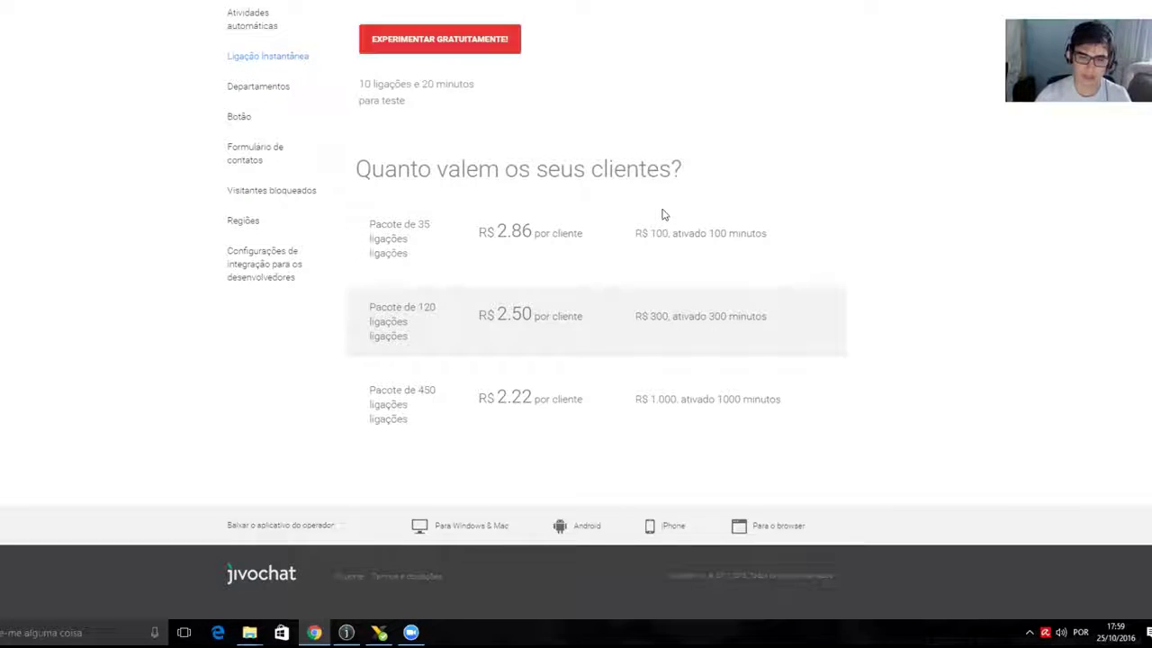
{"action": "double_click", "coordinate": [659, 316]}
{"action": "left_click", "coordinate": [668, 315]}
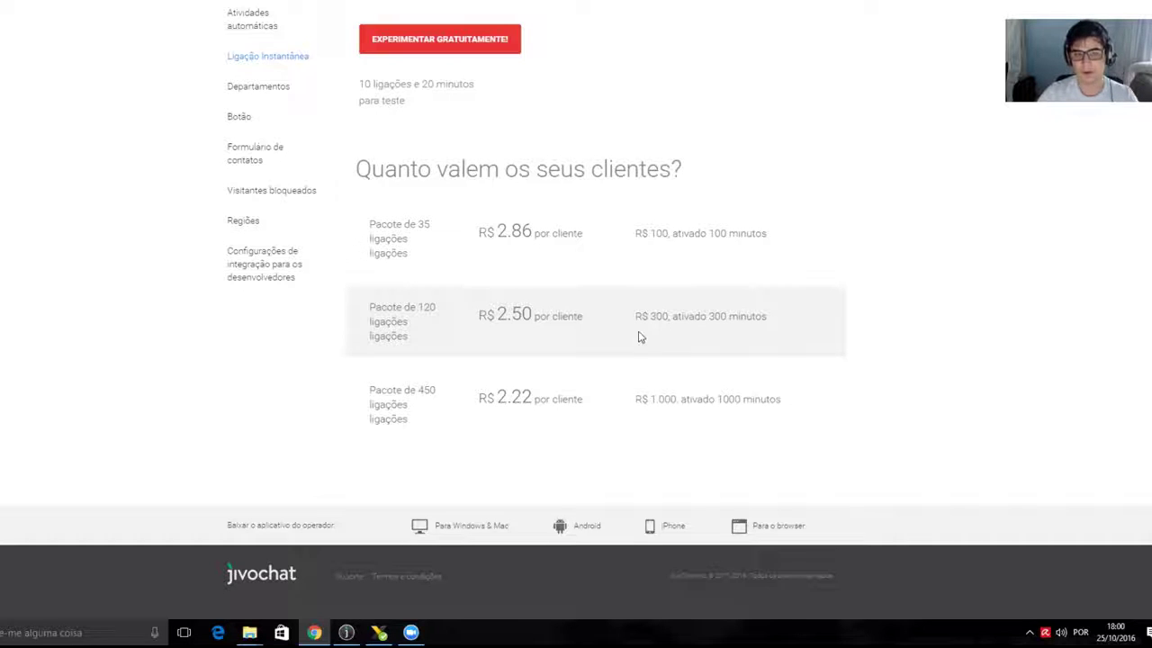
{"action": "scroll", "coordinate": [642, 285], "scroll_direction": "up", "scroll_amount": 3}
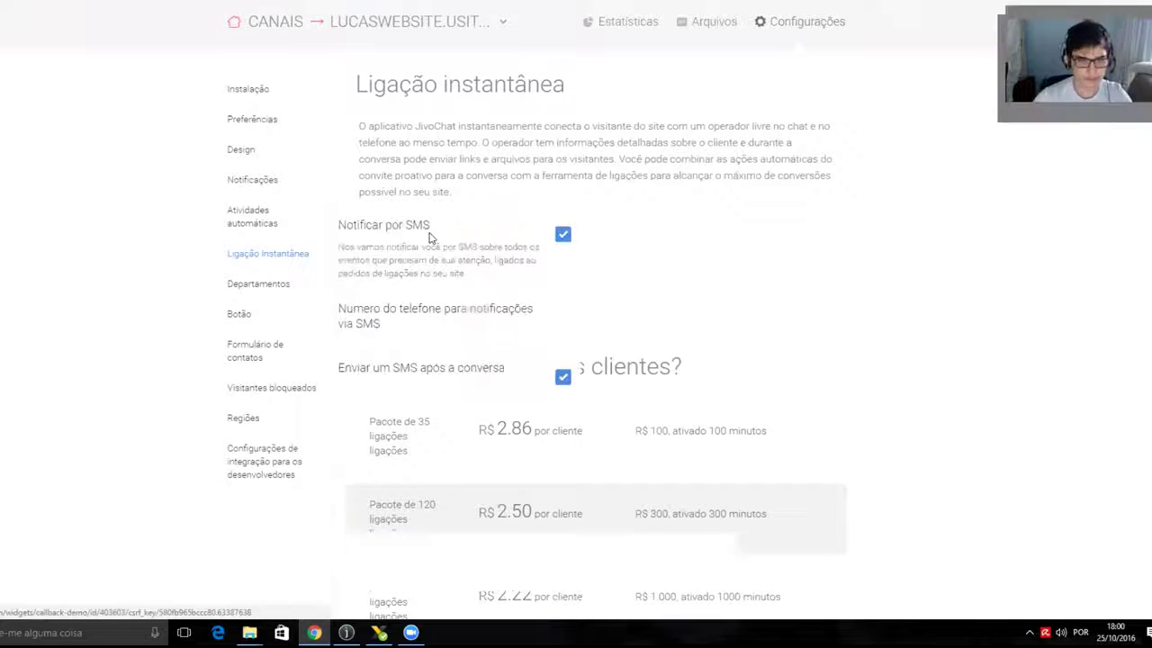
- Start the free callback trial, enter the operator's phone as ID da ligação, and disable SMS notifications
{"action": "left_click", "coordinate": [432, 238]}
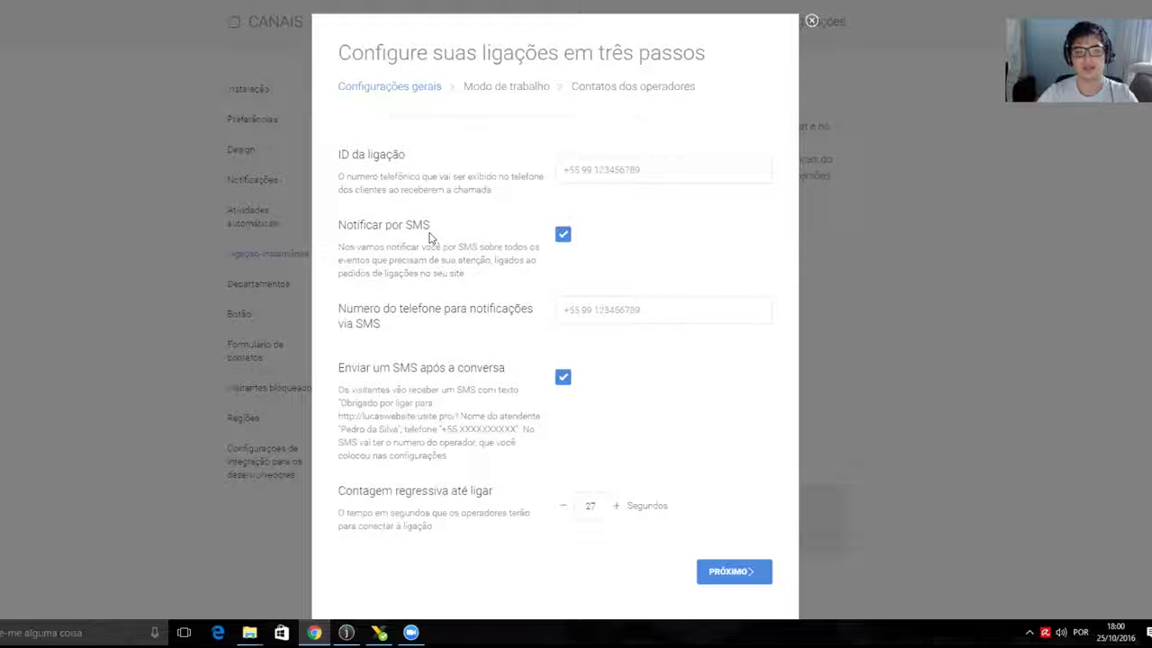
{"action": "left_click", "coordinate": [606, 174]}
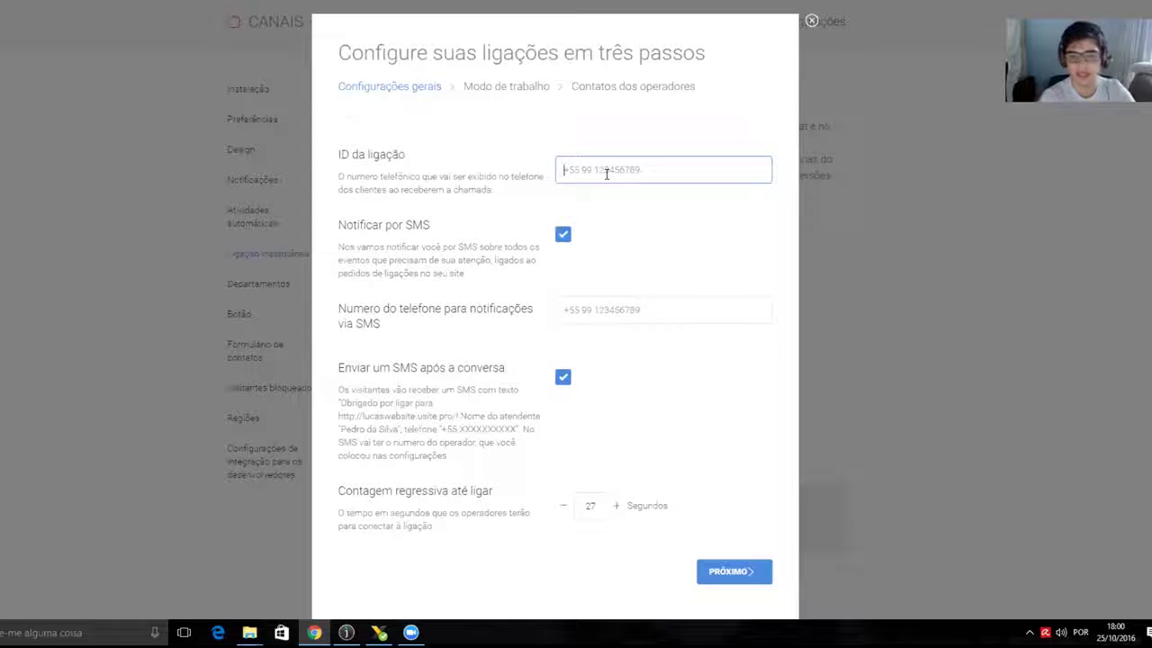
{"action": "type", "text": "+"}
{"action": "key", "text": "BackSpace"}
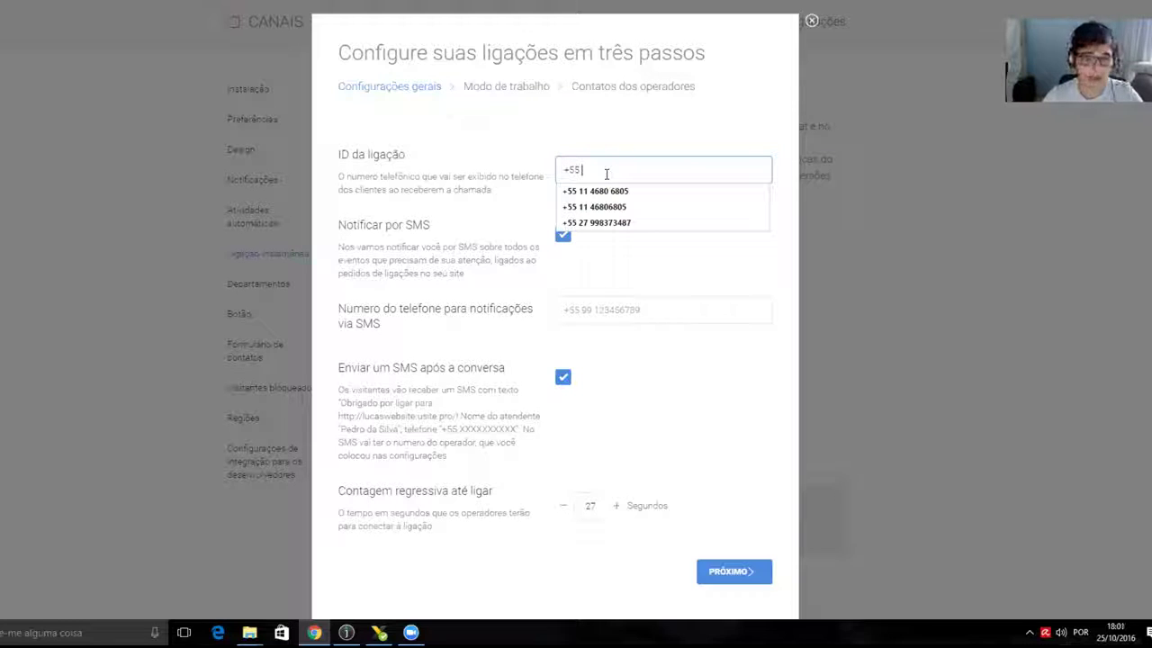
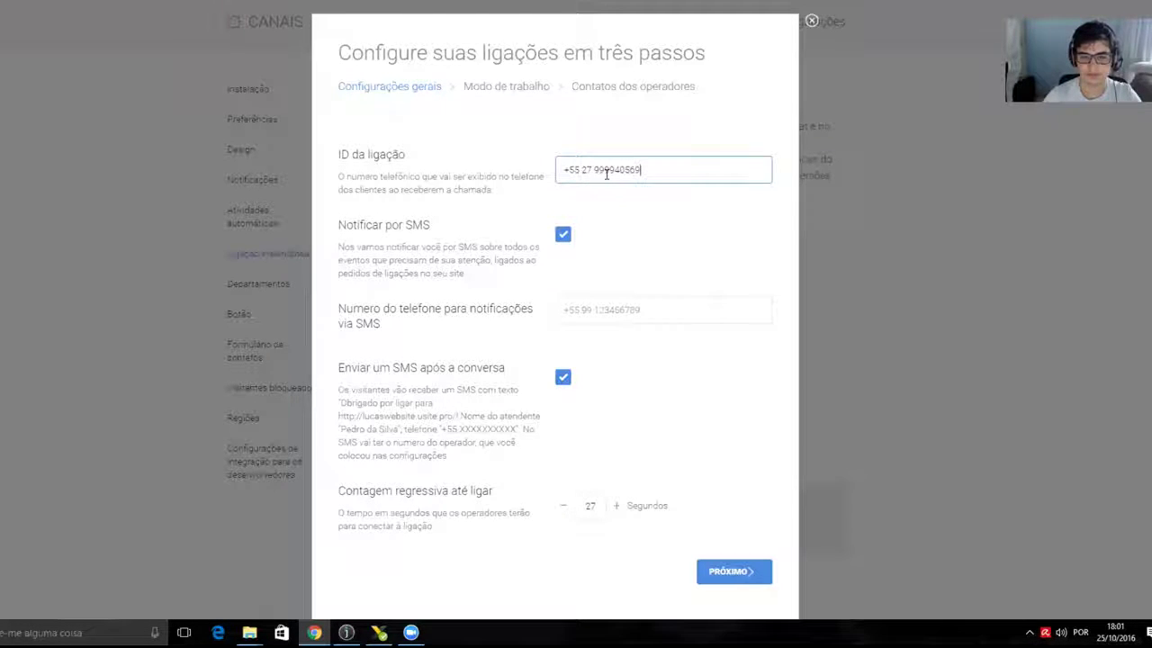
{"action": "left_click", "coordinate": [615, 224]}
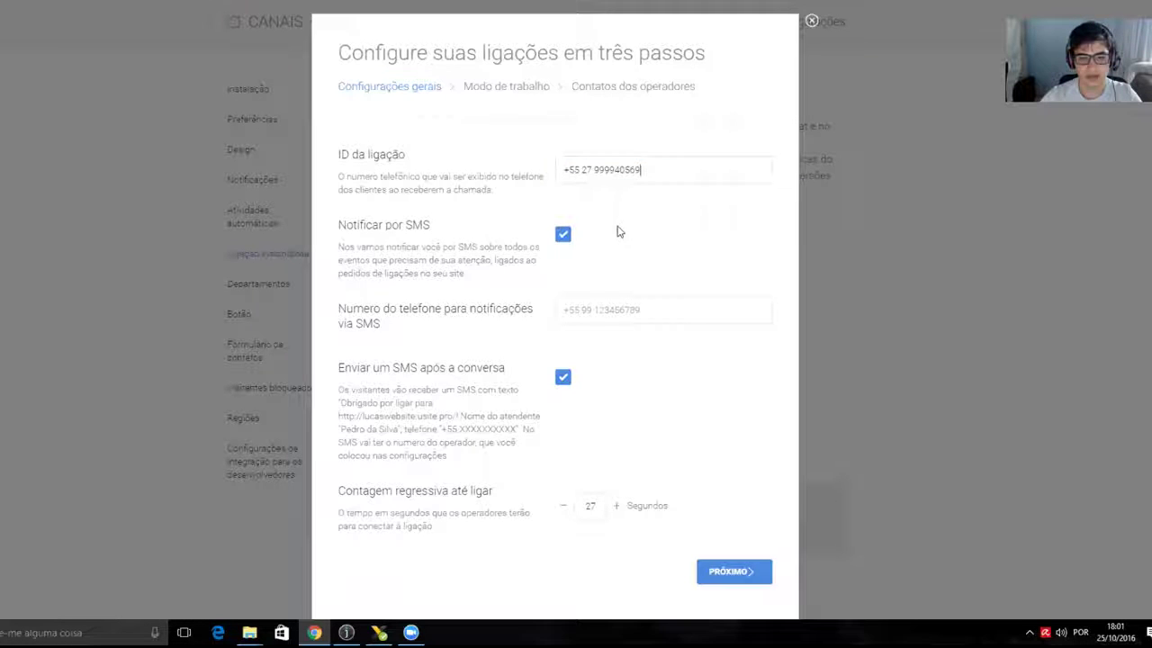
{"action": "left_click", "coordinate": [562, 236]}
- Turn off the after-chat SMS, keep the countdown at 27 seconds, and advance to Modo de trabalho
{"action": "left_click", "coordinate": [562, 319]}
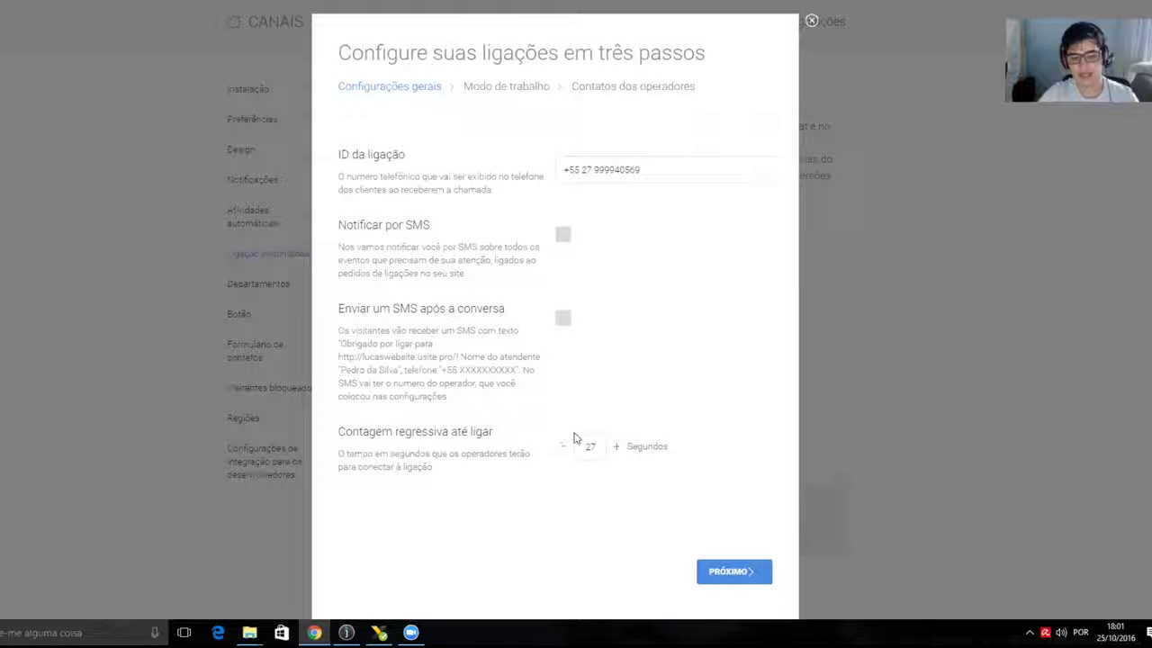
{"action": "double_click", "coordinate": [478, 431]}
{"action": "left_click", "coordinate": [481, 431]}
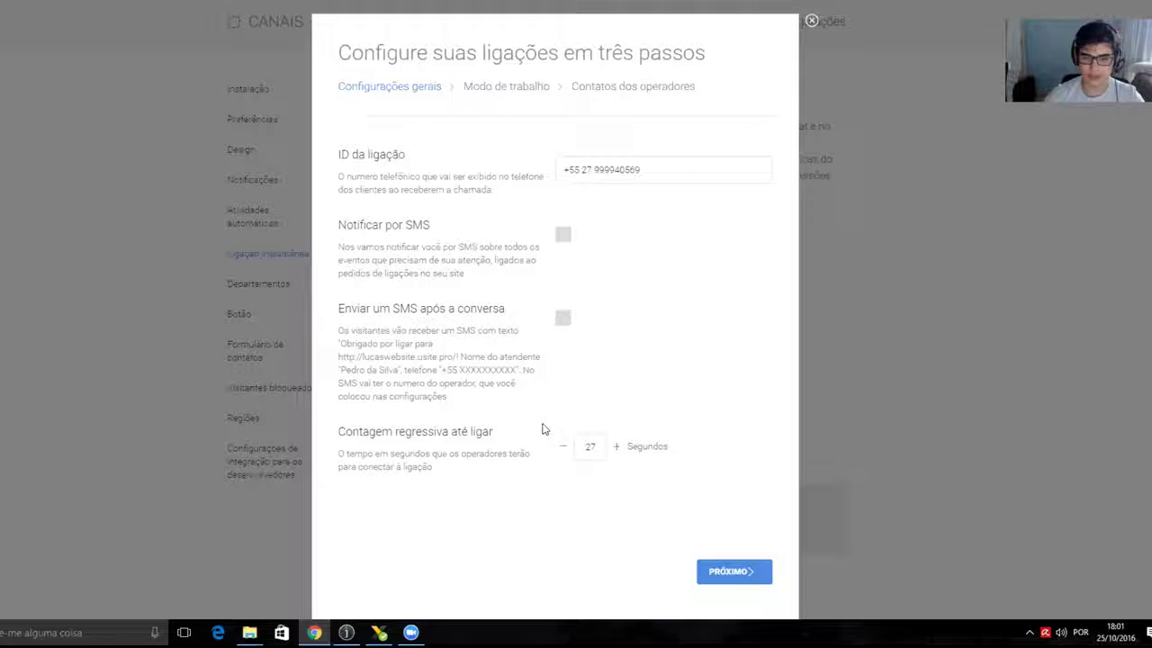
{"action": "left_click", "coordinate": [590, 448]}
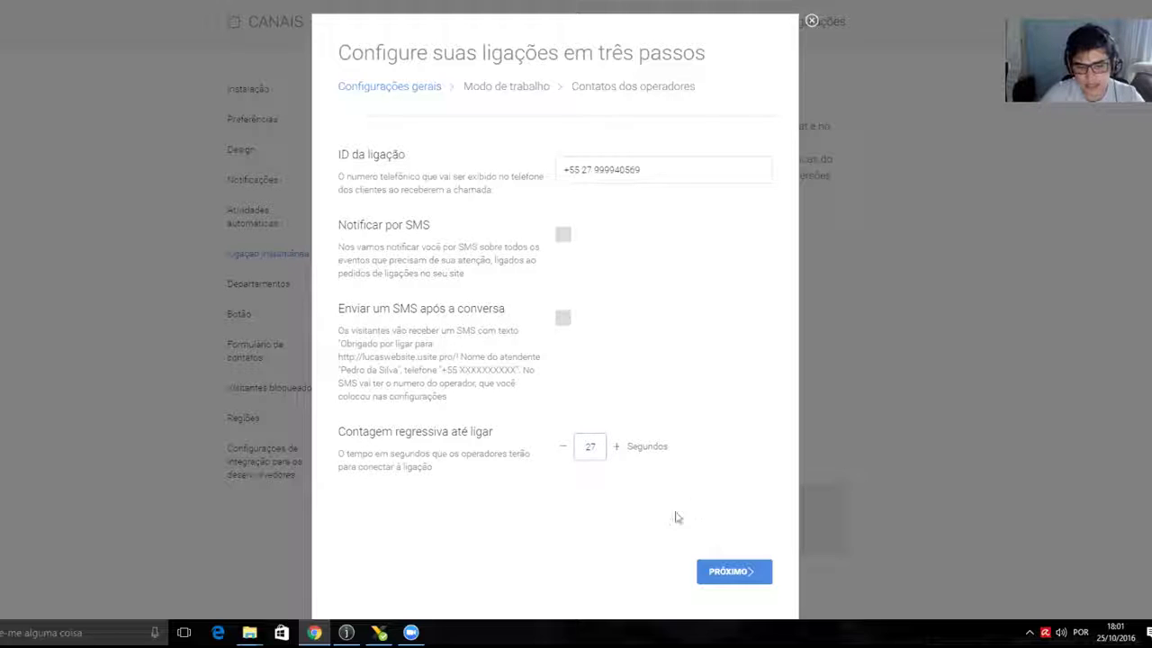
{"action": "left_click", "coordinate": [562, 446]}
{"action": "left_click", "coordinate": [616, 447]}
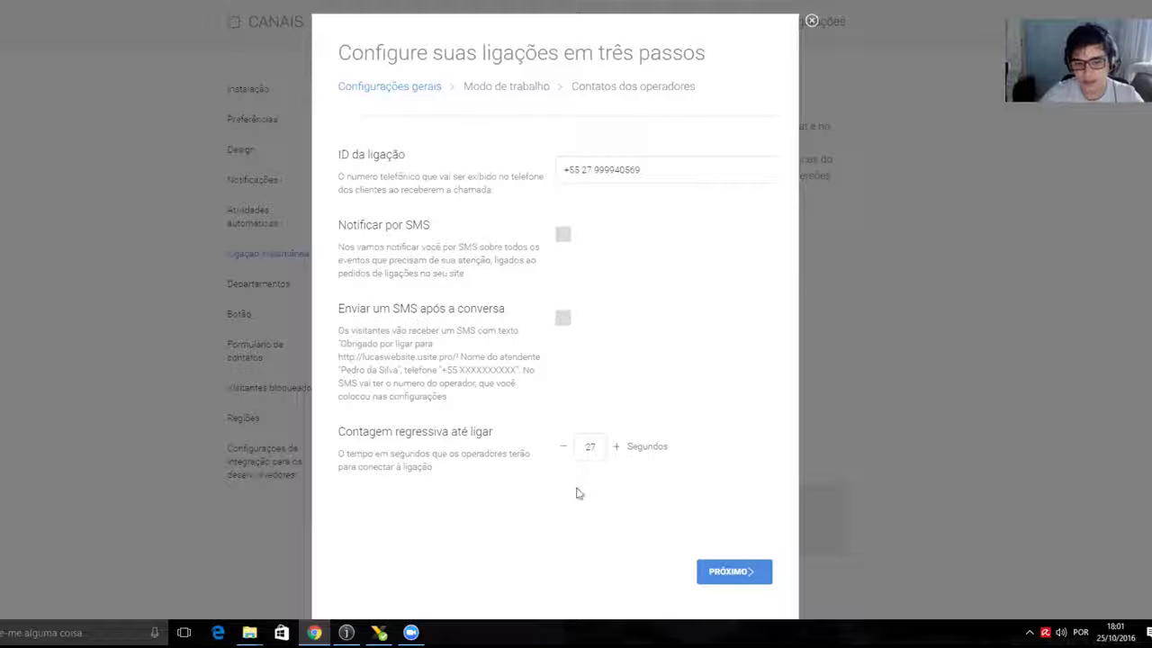
{"action": "left_click", "coordinate": [764, 577]}
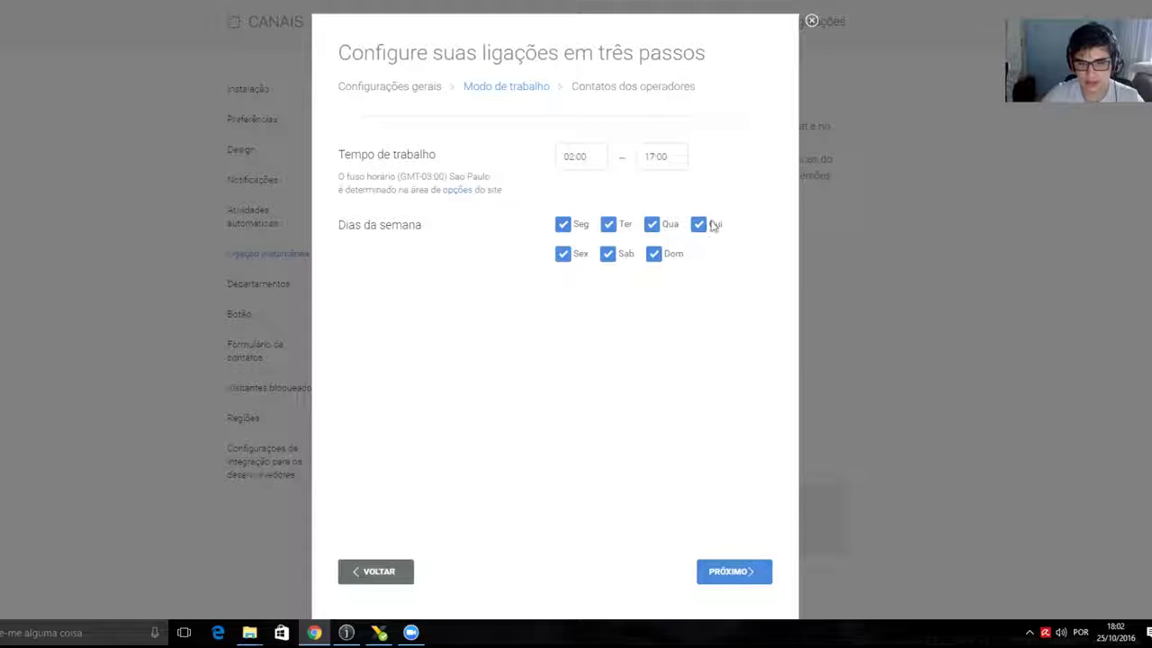
- Limit callback working hours to Monday–Friday with a 9:00 start time
{"action": "left_click", "coordinate": [620, 256]}
{"action": "left_click", "coordinate": [654, 256]}
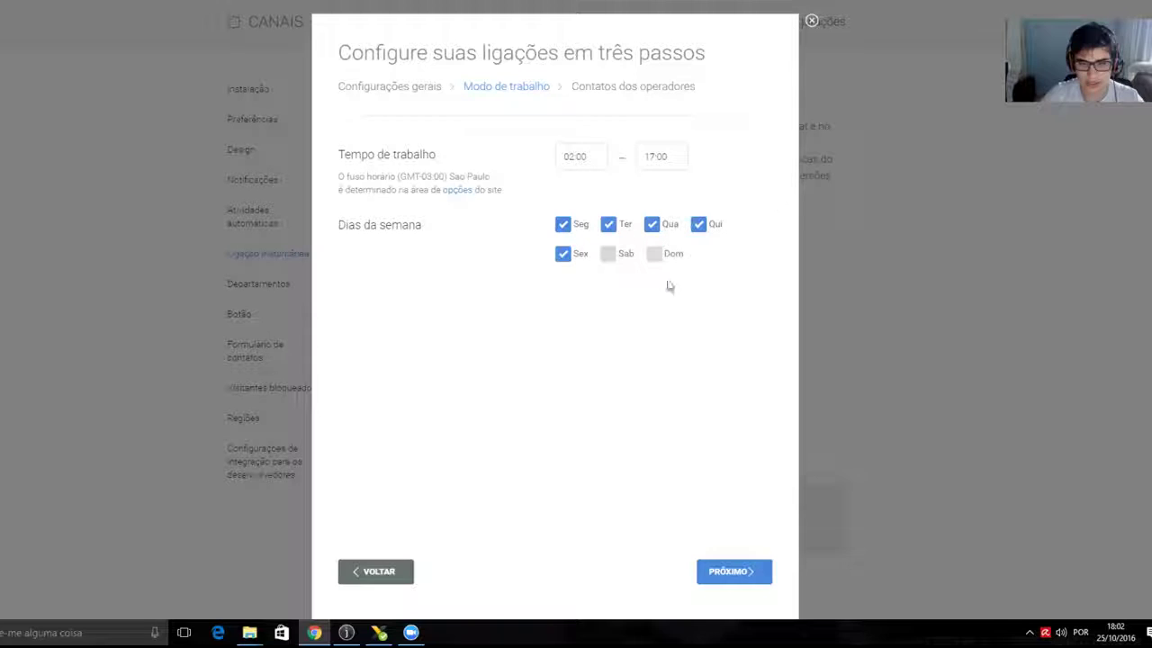
{"action": "left_click_drag", "start_coordinate": [596, 157], "coordinate": [491, 157]}
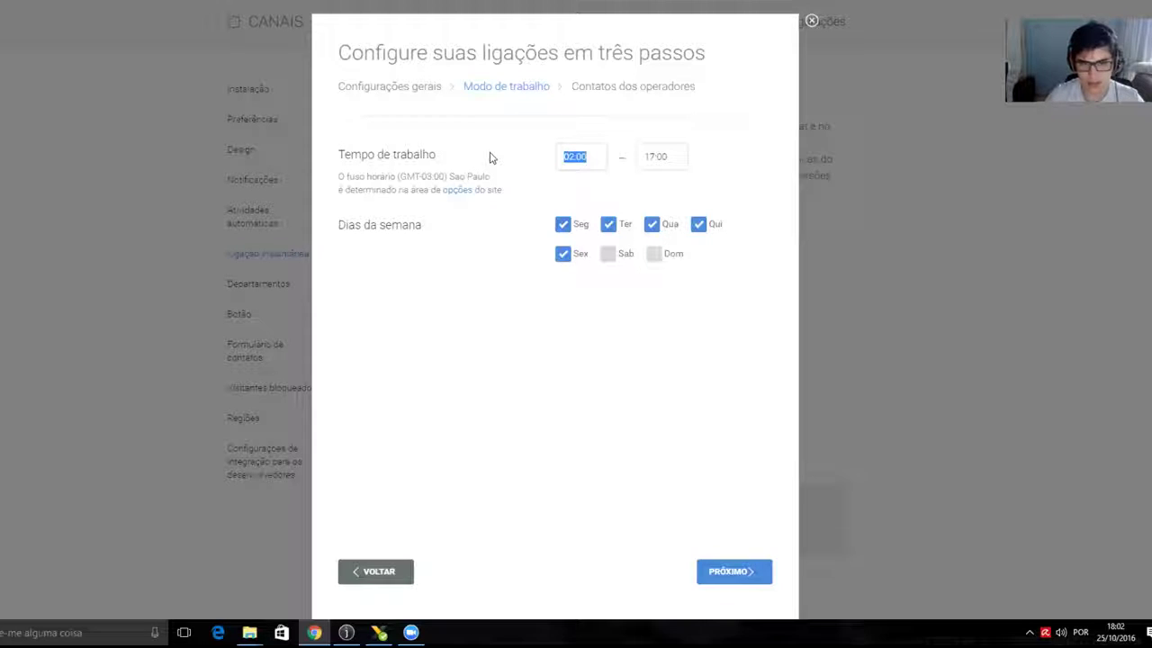
{"action": "type", "text": "9"}
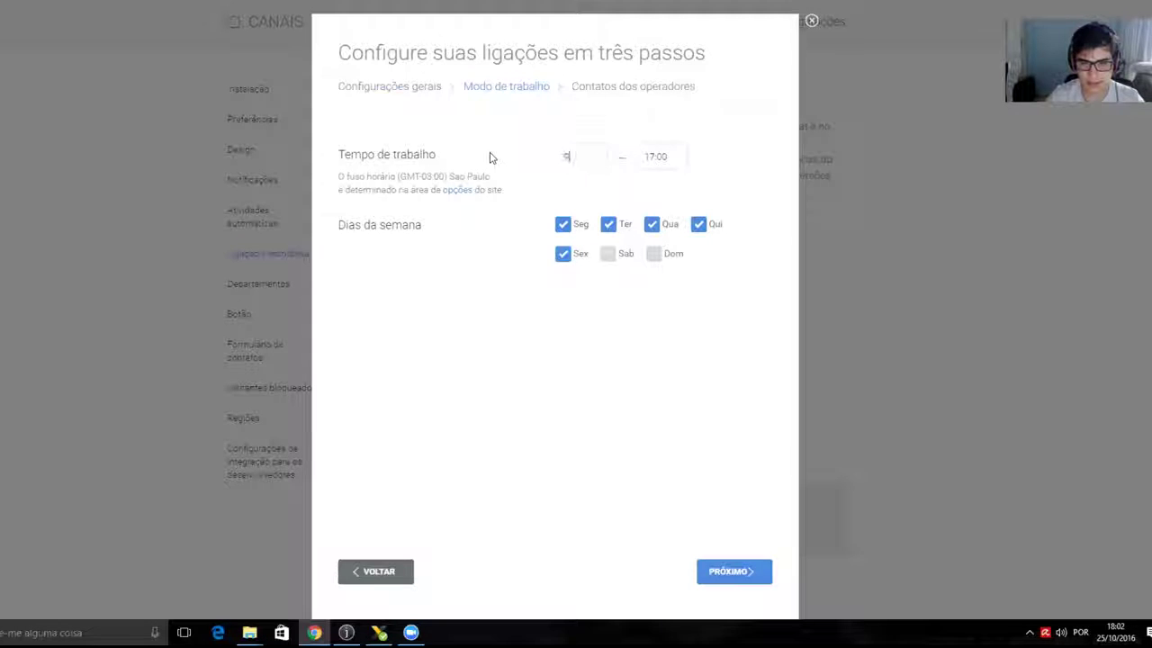
{"action": "type", "text": ":00"}
{"action": "key", "text": "Tab"}
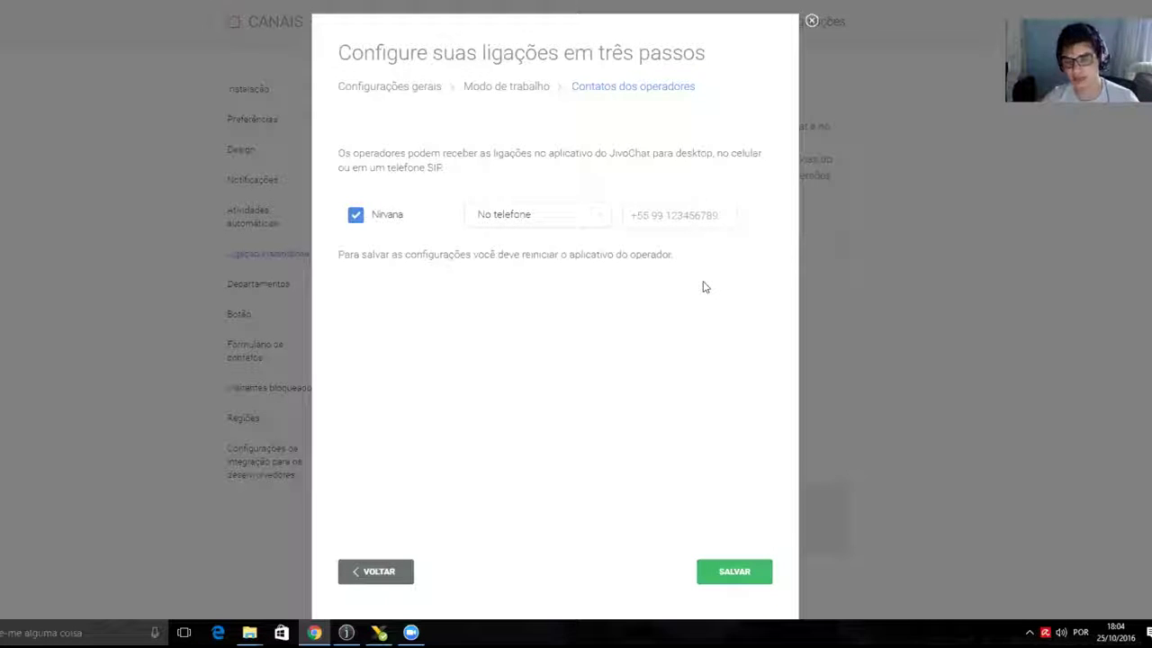
- Keep the operator's call delivery set to No telefone
{"action": "left_click", "coordinate": [664, 227]}
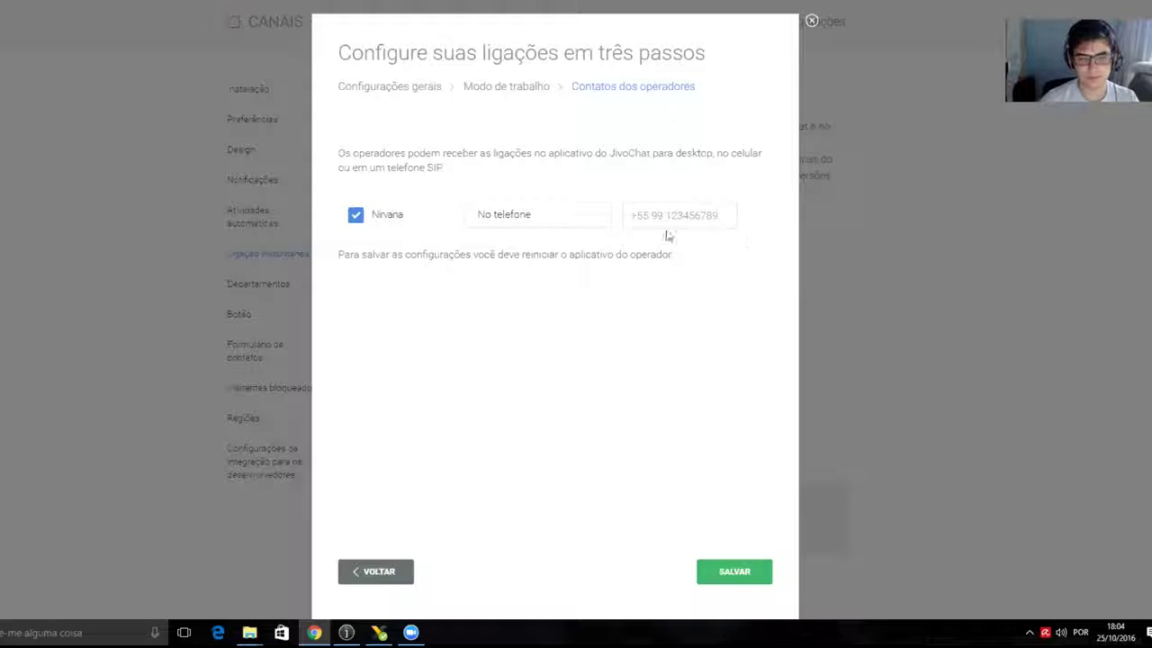
{"action": "left_click_drag", "start_coordinate": [373, 214], "coordinate": [408, 216]}
{"action": "left_click", "coordinate": [399, 215]}
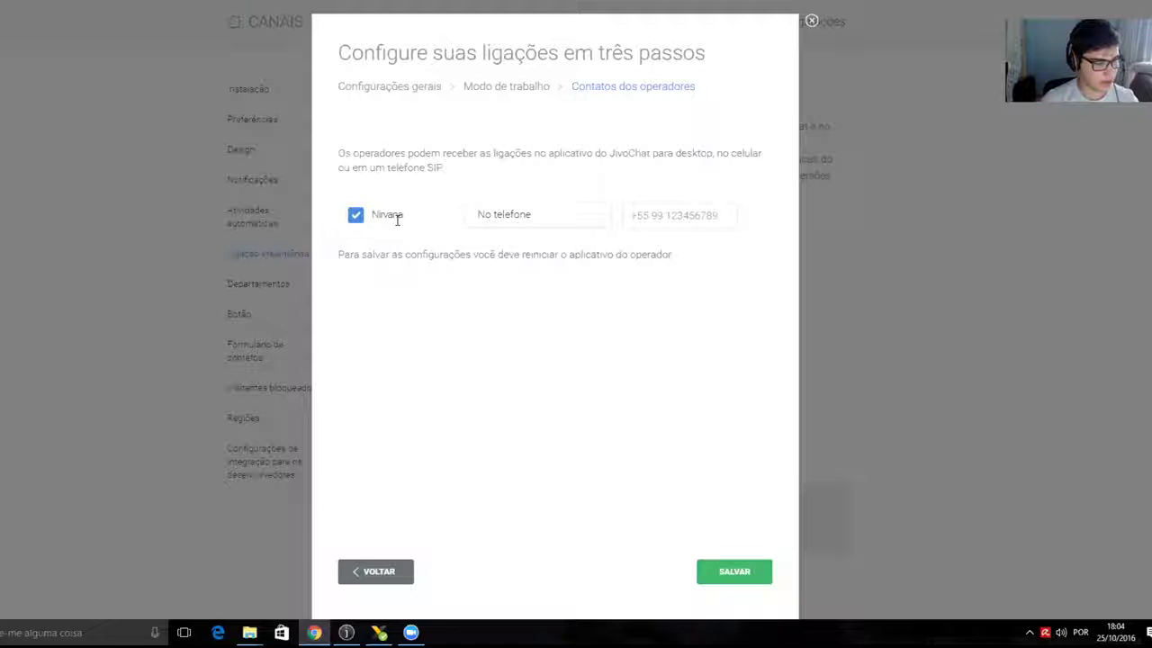
{"action": "left_click", "coordinate": [598, 219]}
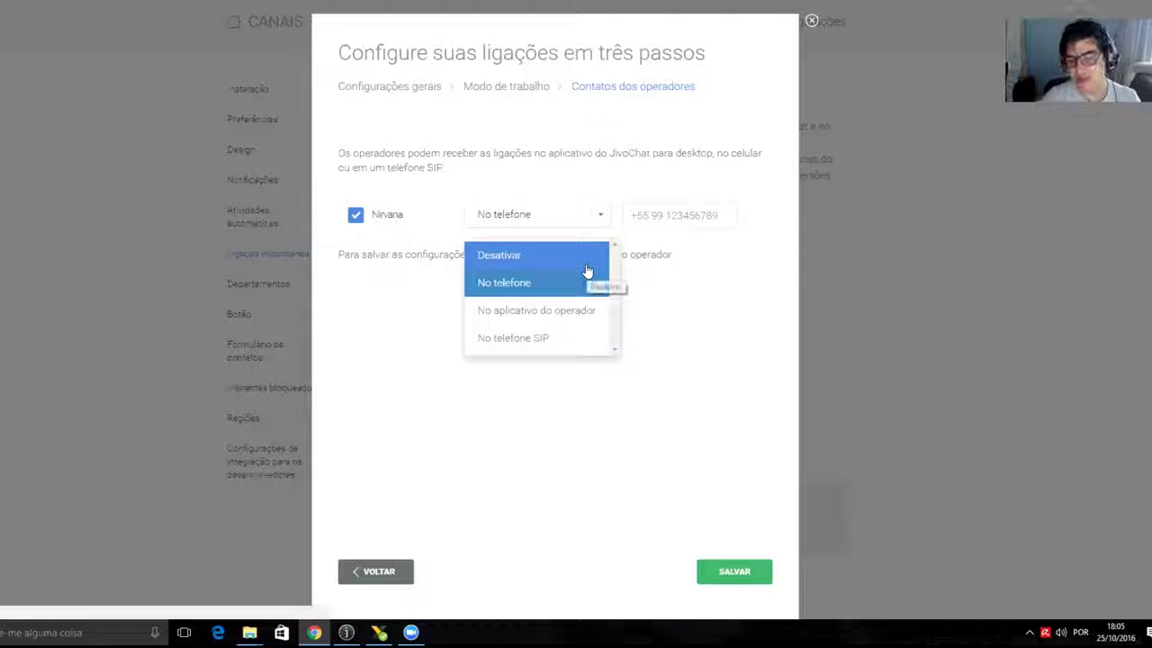
{"action": "left_click", "coordinate": [560, 281]}
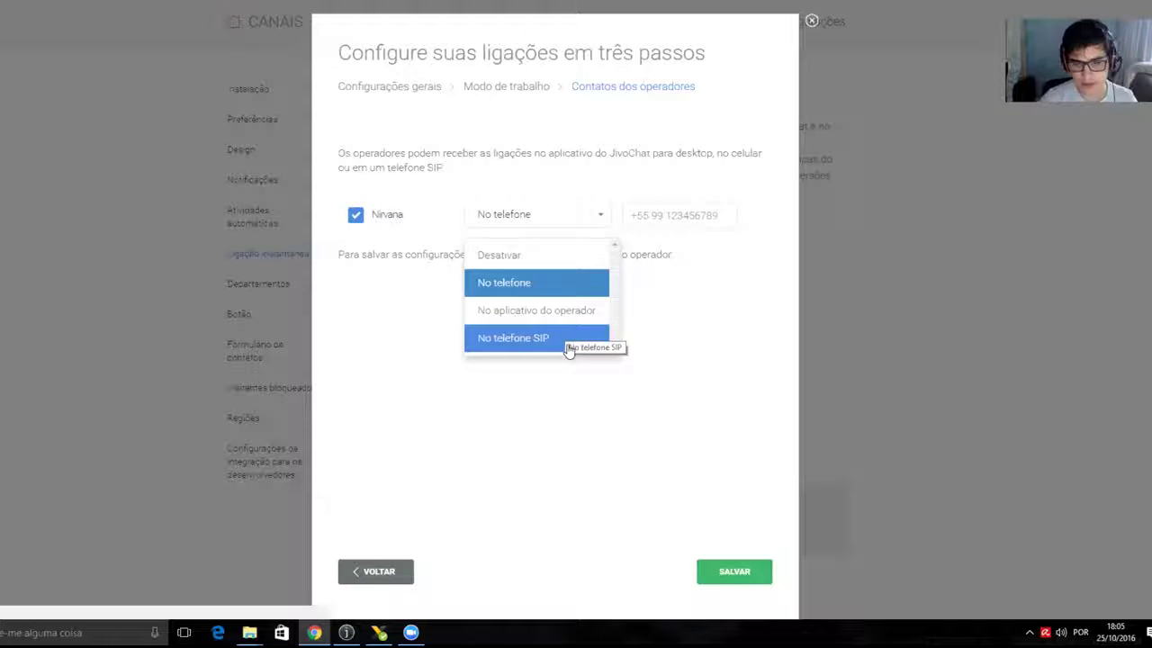
{"action": "left_click", "coordinate": [558, 282]}
- Enter the operator's phone number, then switch delivery to No aplicativo do operador
{"action": "left_click", "coordinate": [641, 217]}
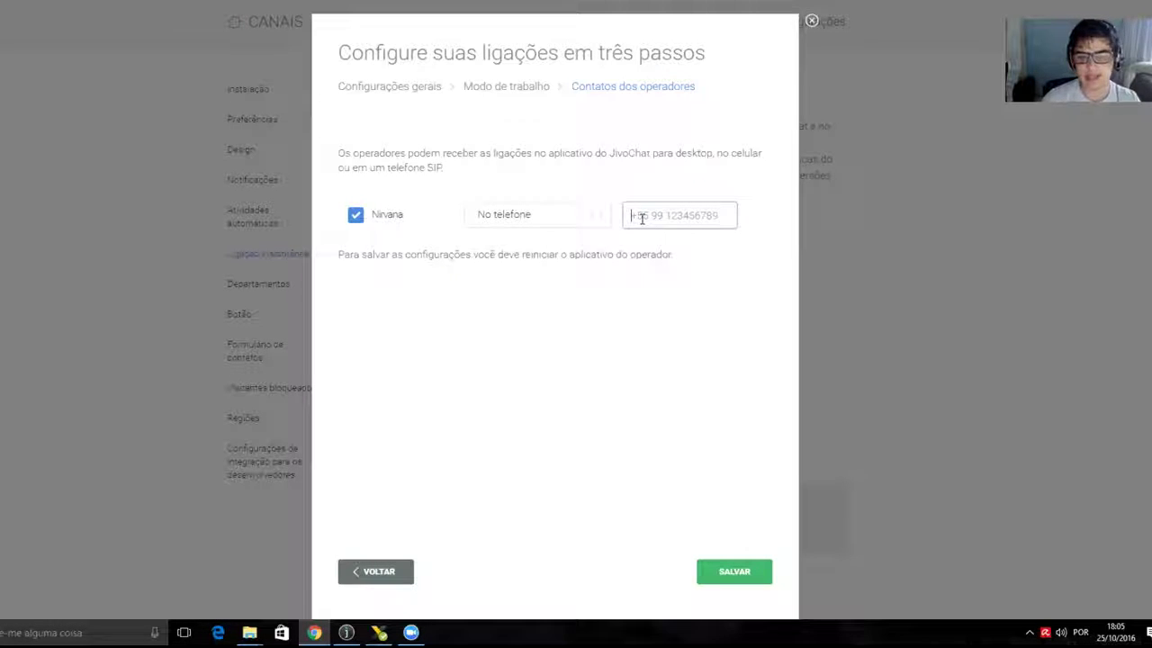
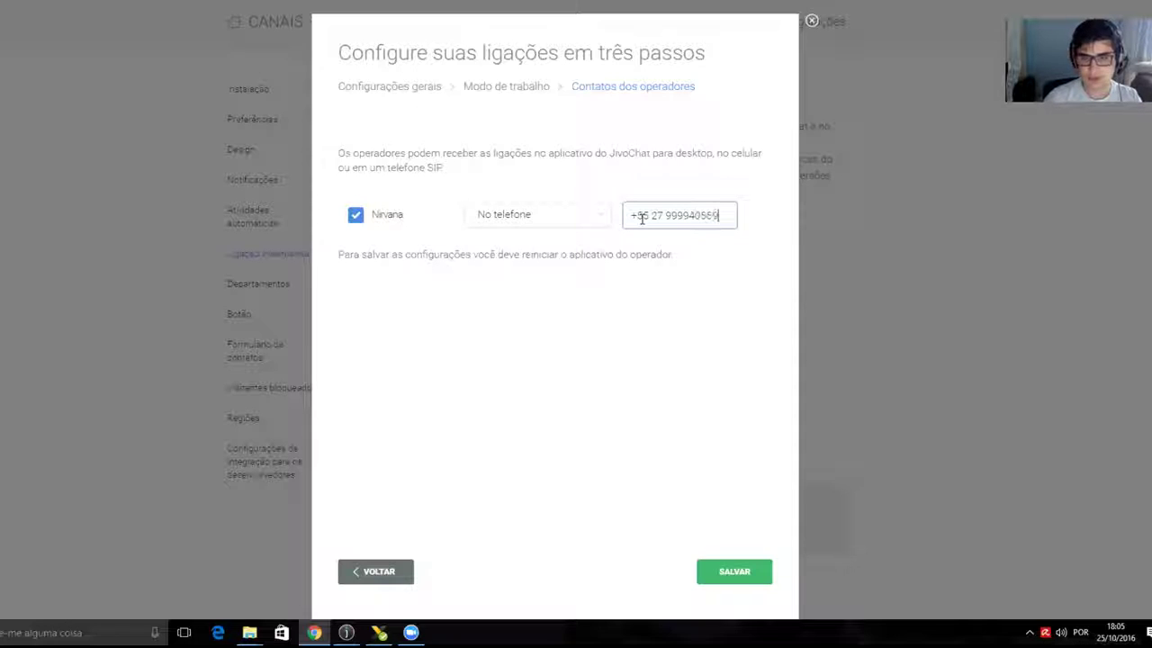
{"action": "left_click", "coordinate": [587, 274]}
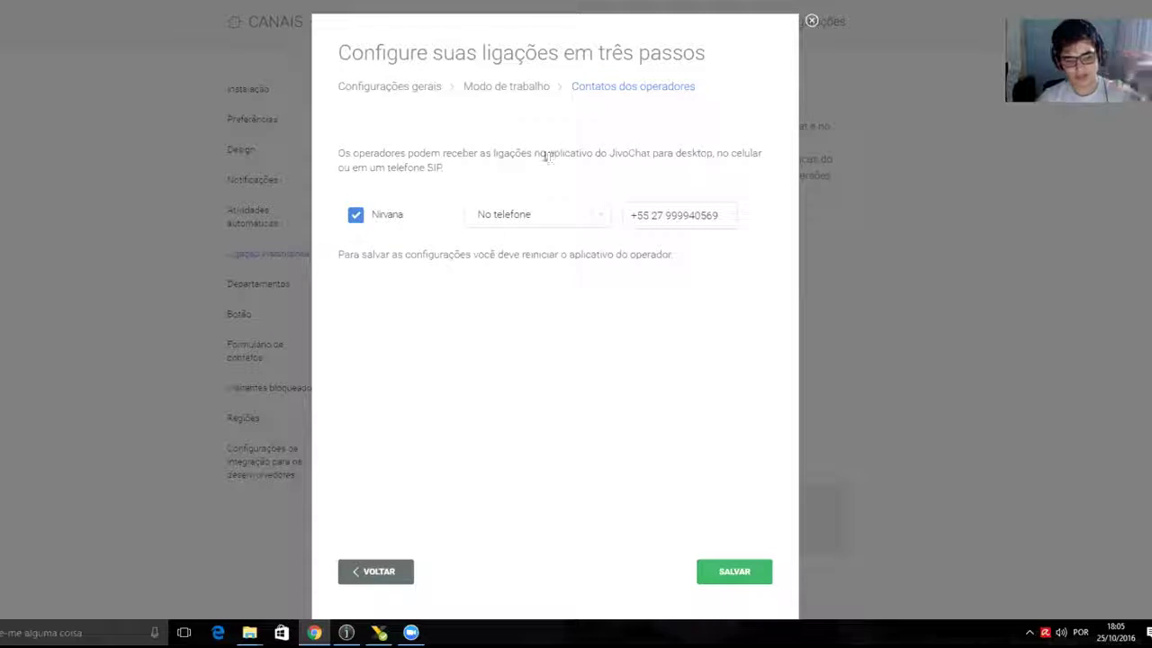
{"action": "left_click", "coordinate": [601, 216]}
{"action": "left_click", "coordinate": [542, 308]}
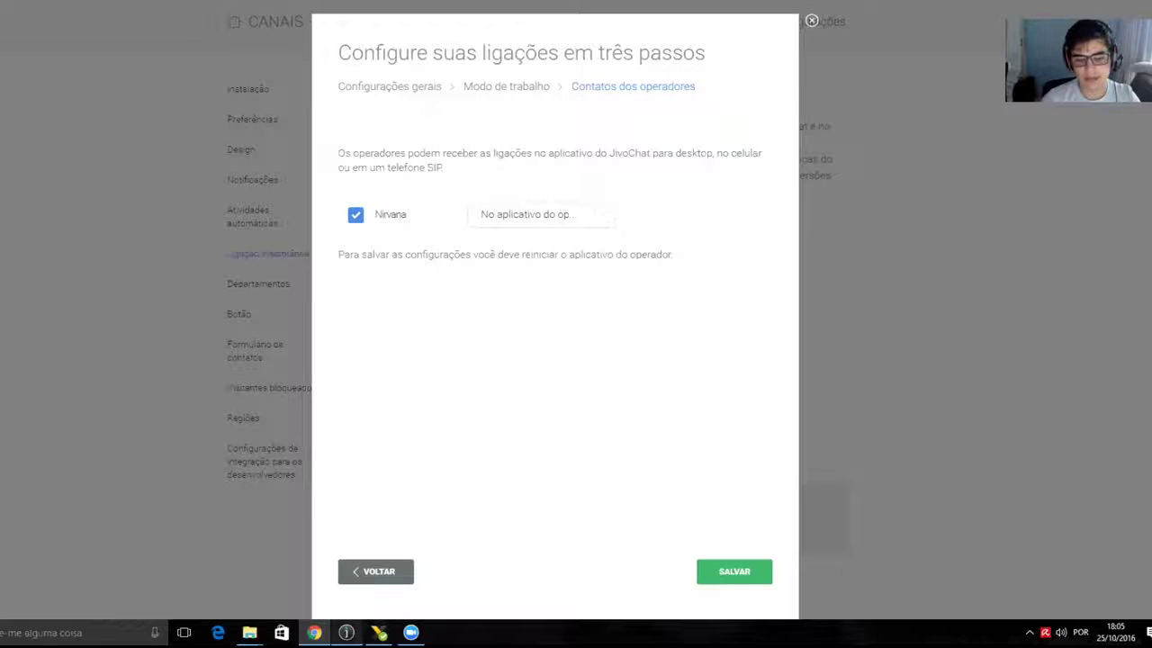
- Check the Visitantes list in the JivoChat desktop app, then minimize it
{"action": "left_click", "coordinate": [346, 633]}
{"action": "left_click", "coordinate": [273, 137]}
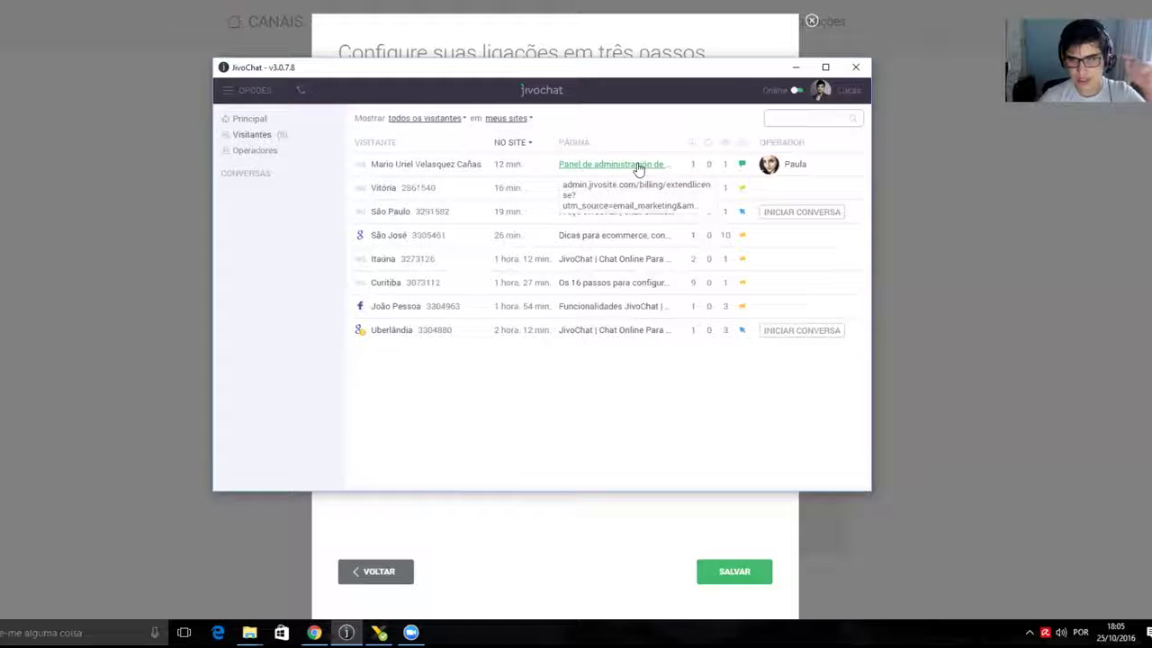
{"action": "left_click", "coordinate": [795, 67]}
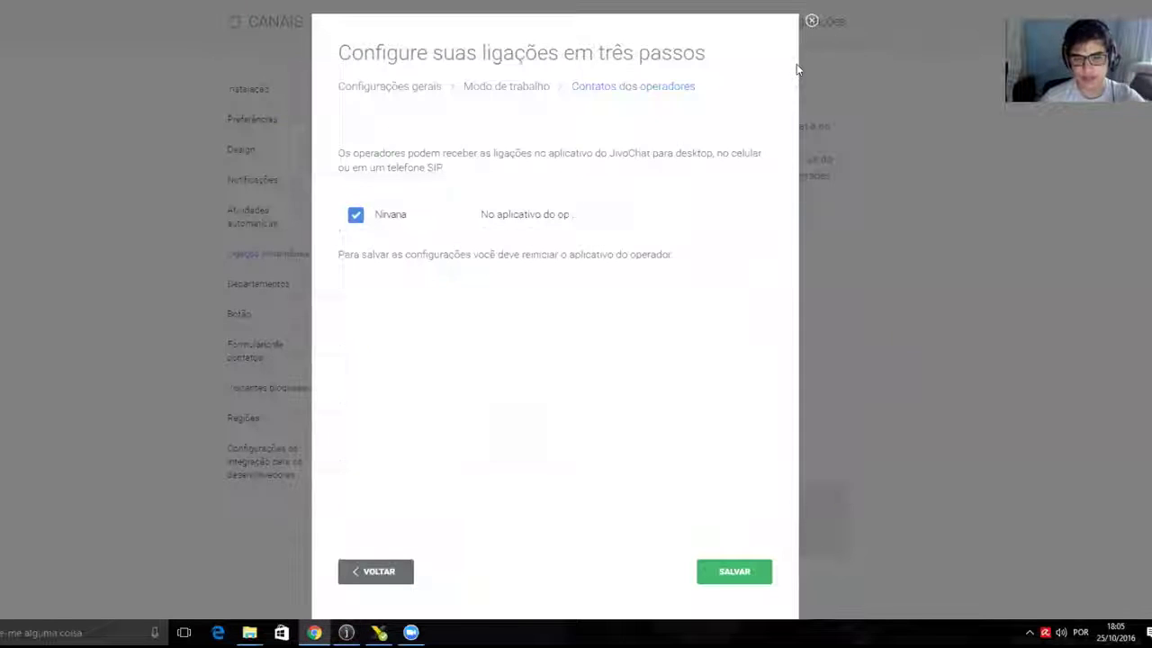
- Switch the operator's call delivery to No telefone SIP and focus the empty SIP URI field
{"action": "left_click", "coordinate": [581, 220]}
{"action": "left_click", "coordinate": [534, 340]}
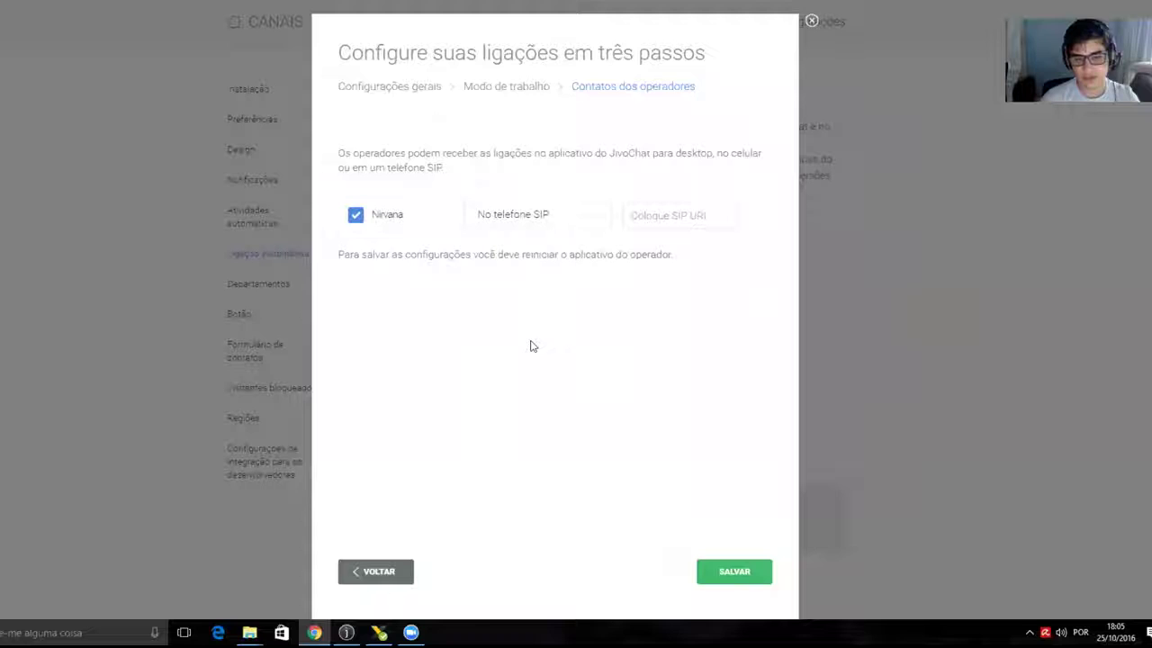
{"action": "left_click", "coordinate": [671, 218]}
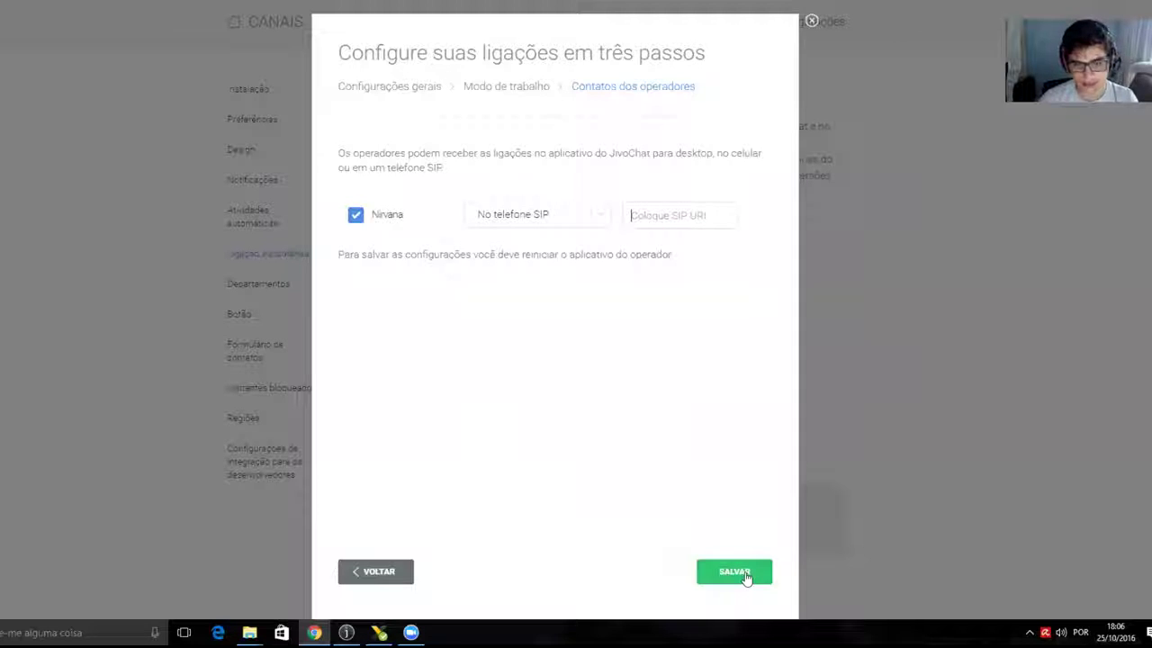
- Switch the operator's call delivery back to No telefone
{"action": "left_click", "coordinate": [550, 216]}
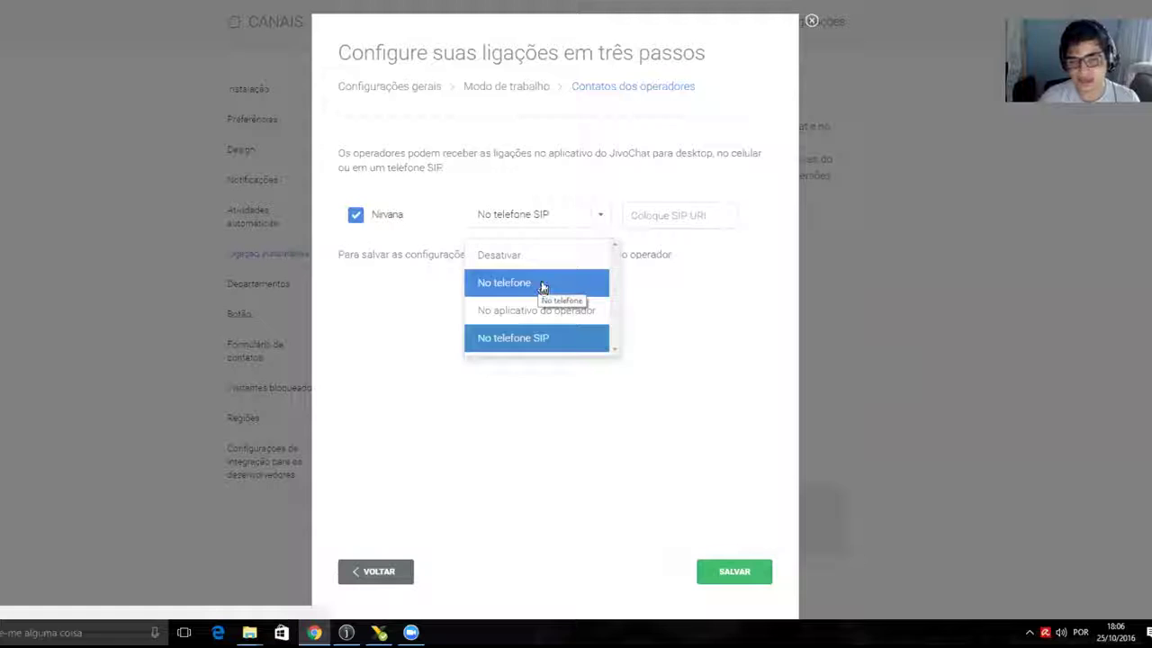
{"action": "left_click", "coordinate": [543, 287]}
{"action": "left_click", "coordinate": [526, 221]}
{"action": "left_click", "coordinate": [545, 337]}
{"action": "left_click", "coordinate": [560, 214]}
{"action": "left_click", "coordinate": [533, 282]}
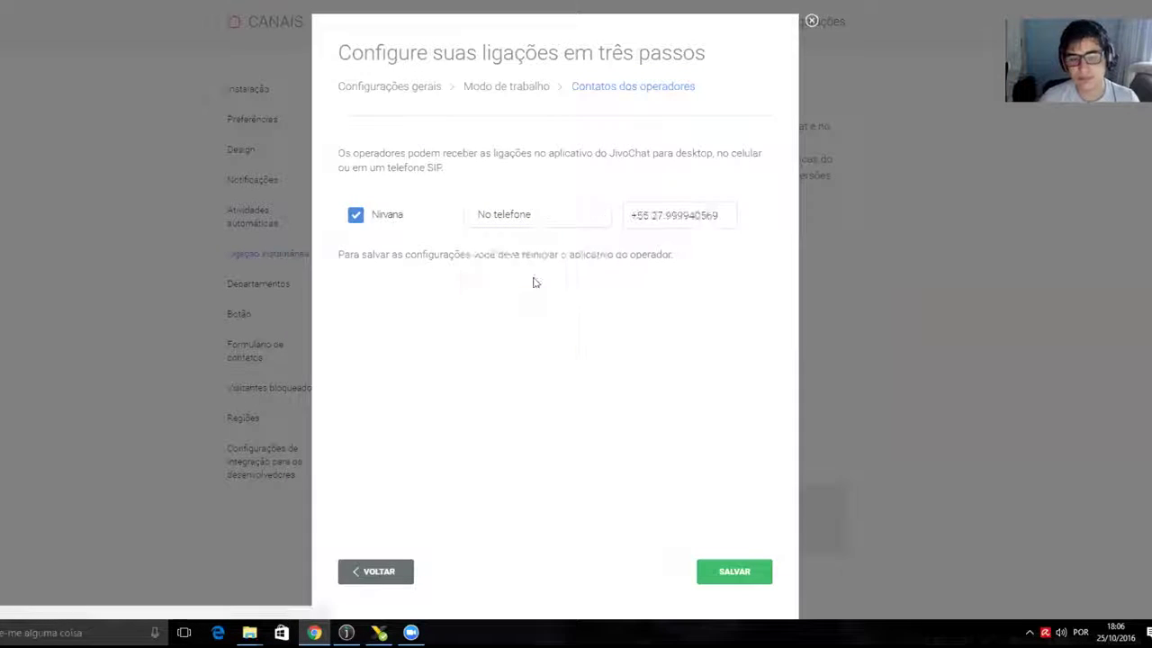
- Confirm the operator's phone number is filled in and save the callback settings with SALVAR
{"action": "double_click", "coordinate": [677, 216]}
{"action": "left_click", "coordinate": [630, 252]}
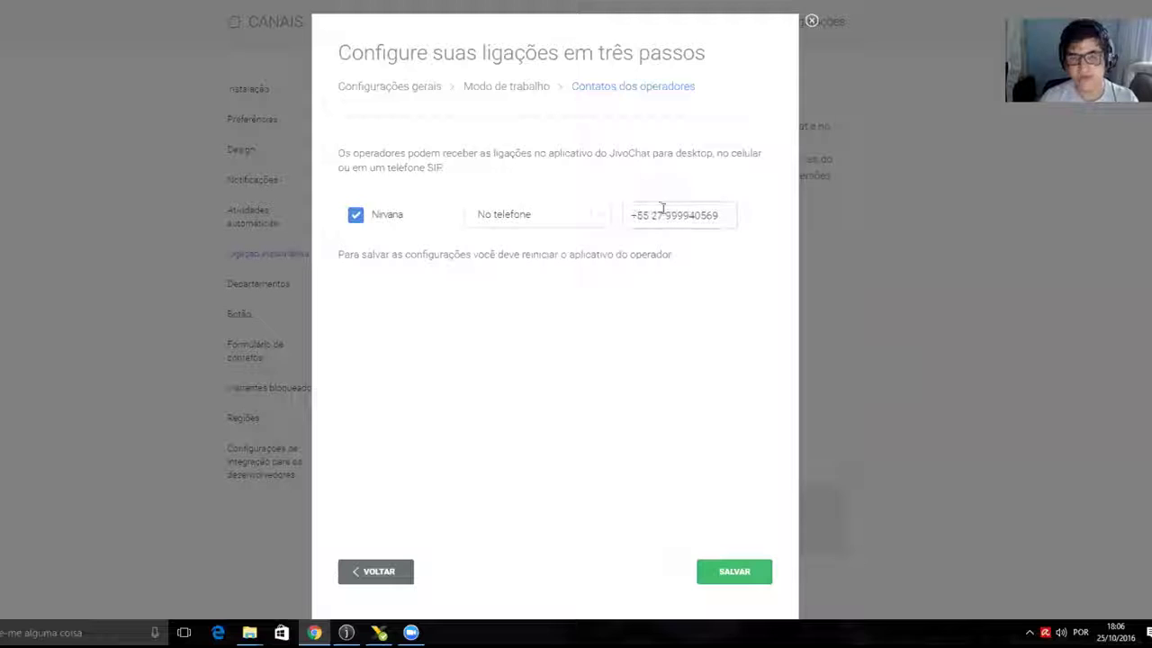
{"action": "left_click", "coordinate": [747, 576]}
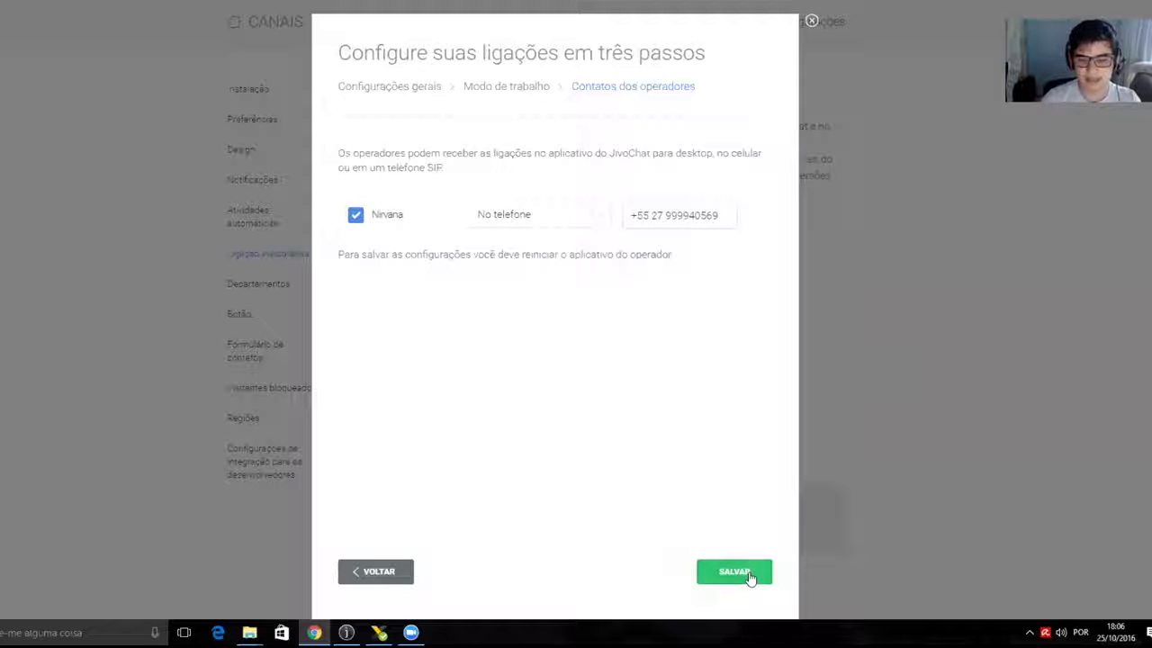
{"action": "left_click", "coordinate": [750, 574]}
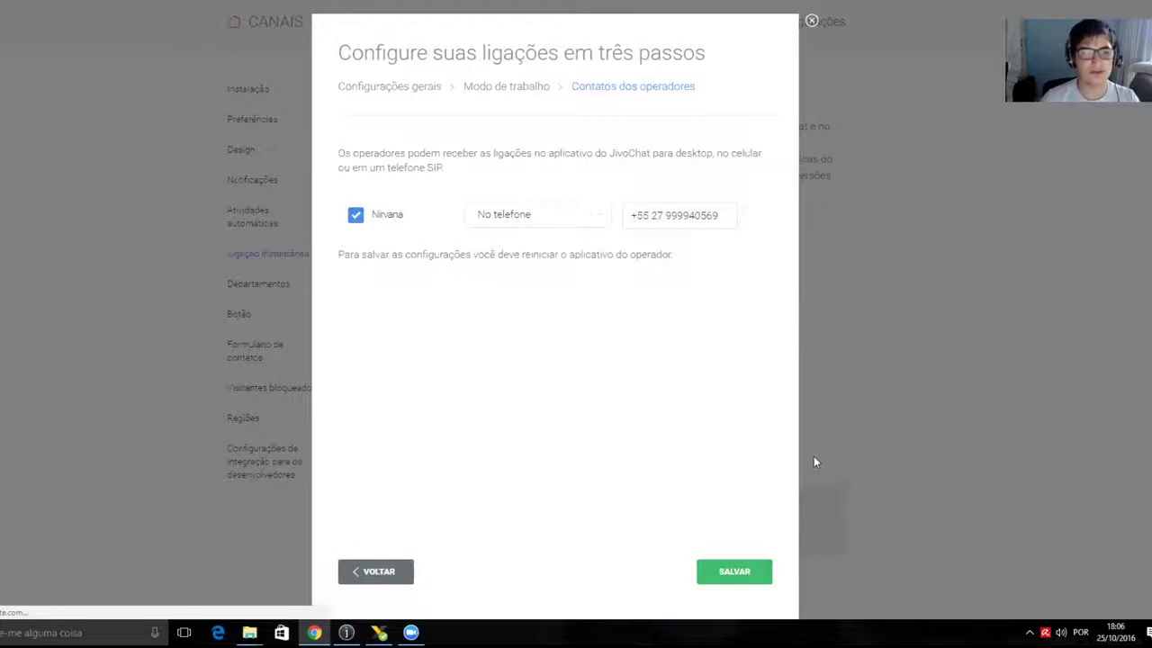
- Highlight the remaining instant-callback credit of 20 minutes, 10 calls on the Ligação instantânea page
{"action": "scroll", "coordinate": [869, 389], "scroll_direction": "down", "scroll_amount": 3}
{"action": "scroll", "coordinate": [868, 390], "scroll_direction": "down", "scroll_amount": 2}
{"action": "scroll", "coordinate": [871, 387], "scroll_direction": "up", "scroll_amount": 5}
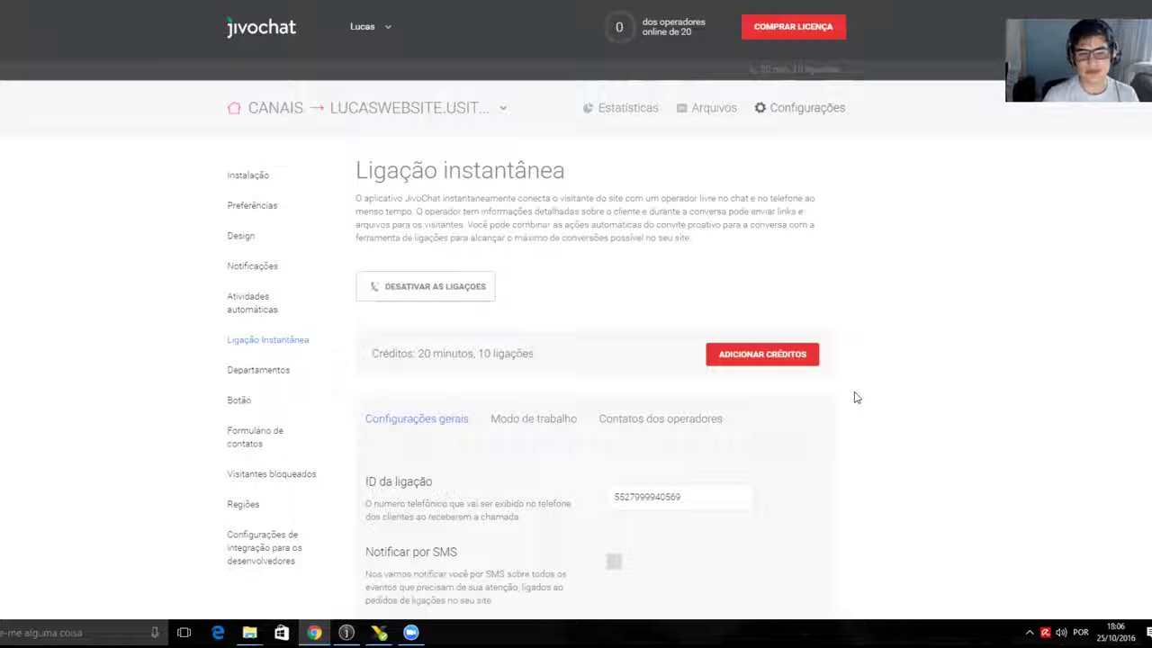
{"action": "left_click_drag", "start_coordinate": [473, 353], "coordinate": [418, 353]}
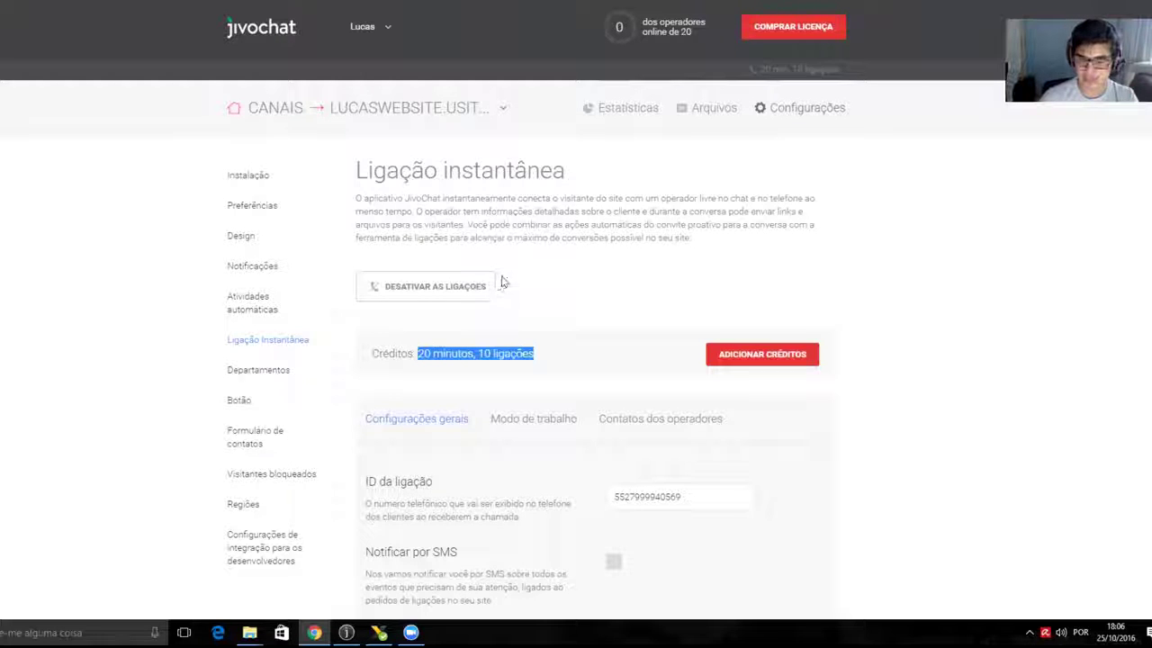
{"action": "left_click", "coordinate": [465, 351]}
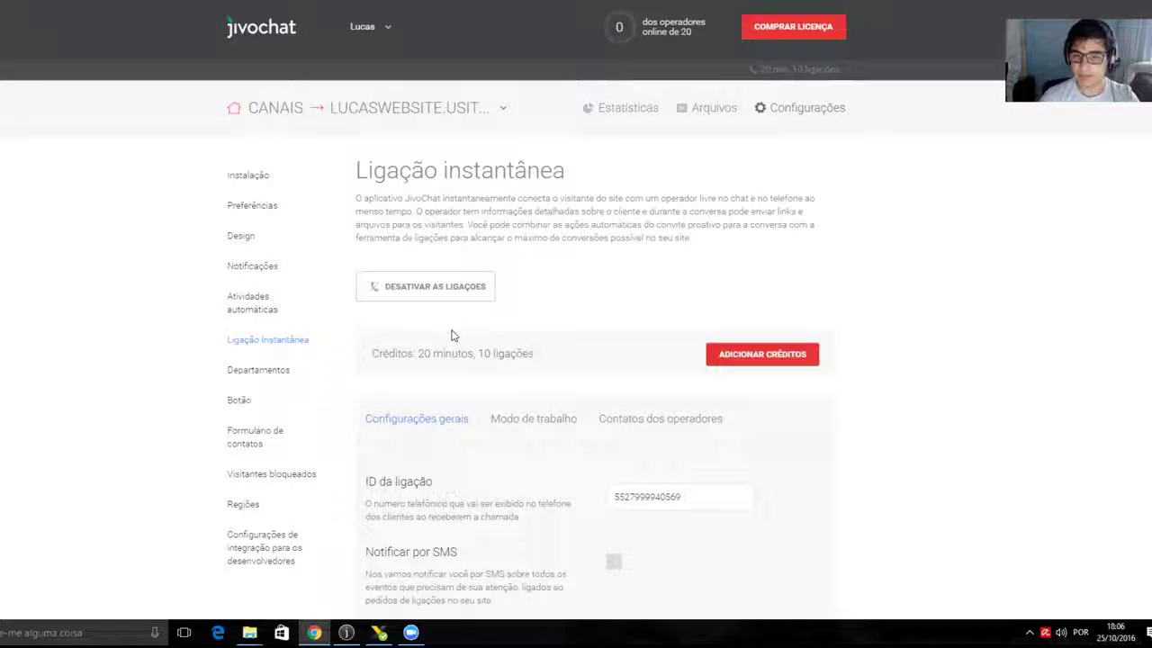
- Open the credit purchase page for the ten-minute package, totalling R$ 100.00 for 35 ligações, 100 min
{"action": "scroll", "coordinate": [468, 335], "scroll_direction": "down", "scroll_amount": 3}
{"action": "scroll", "coordinate": [477, 336], "scroll_direction": "up", "scroll_amount": 1}
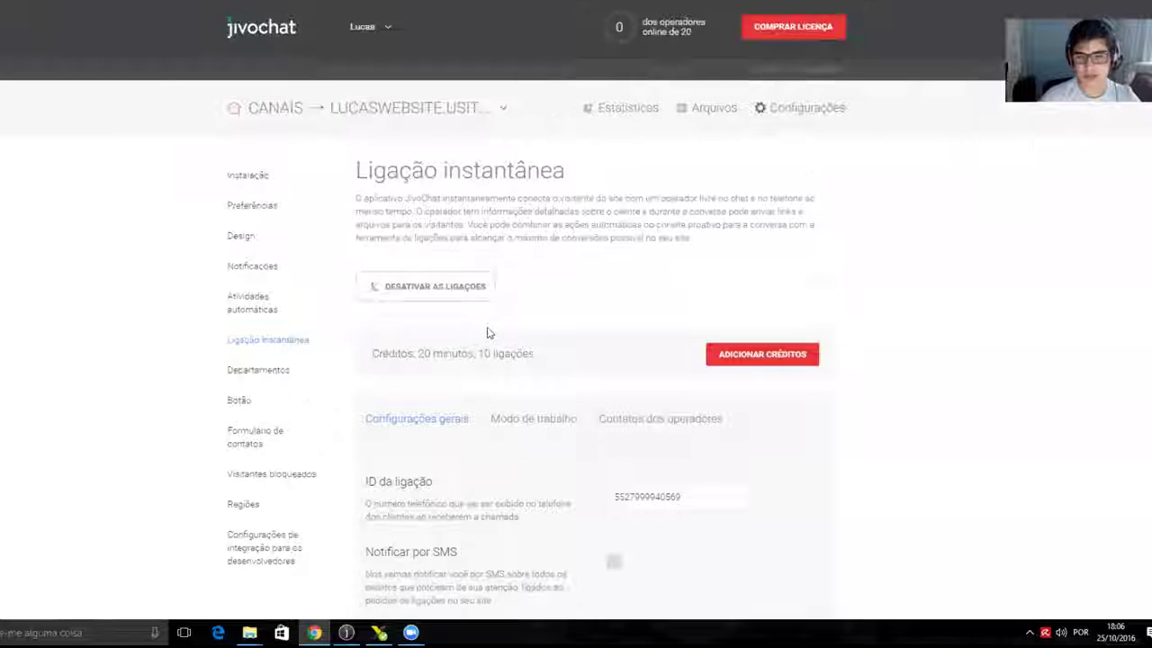
{"action": "left_click", "coordinate": [767, 360]}
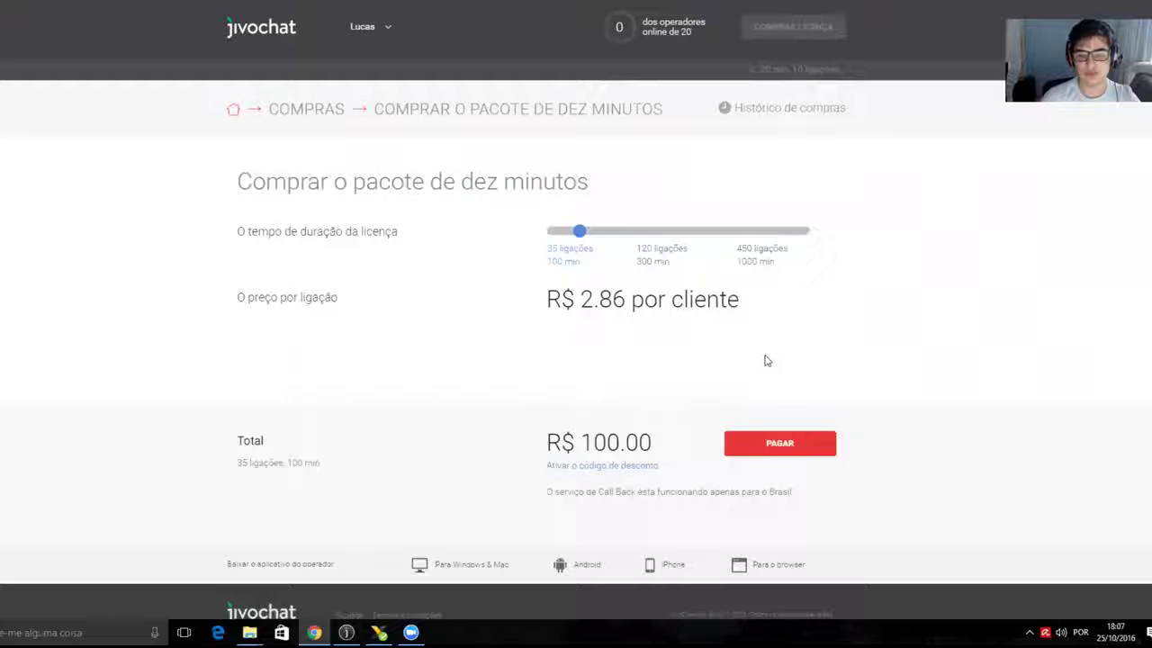
{"action": "scroll", "coordinate": [726, 358], "scroll_direction": "down", "scroll_amount": 1}
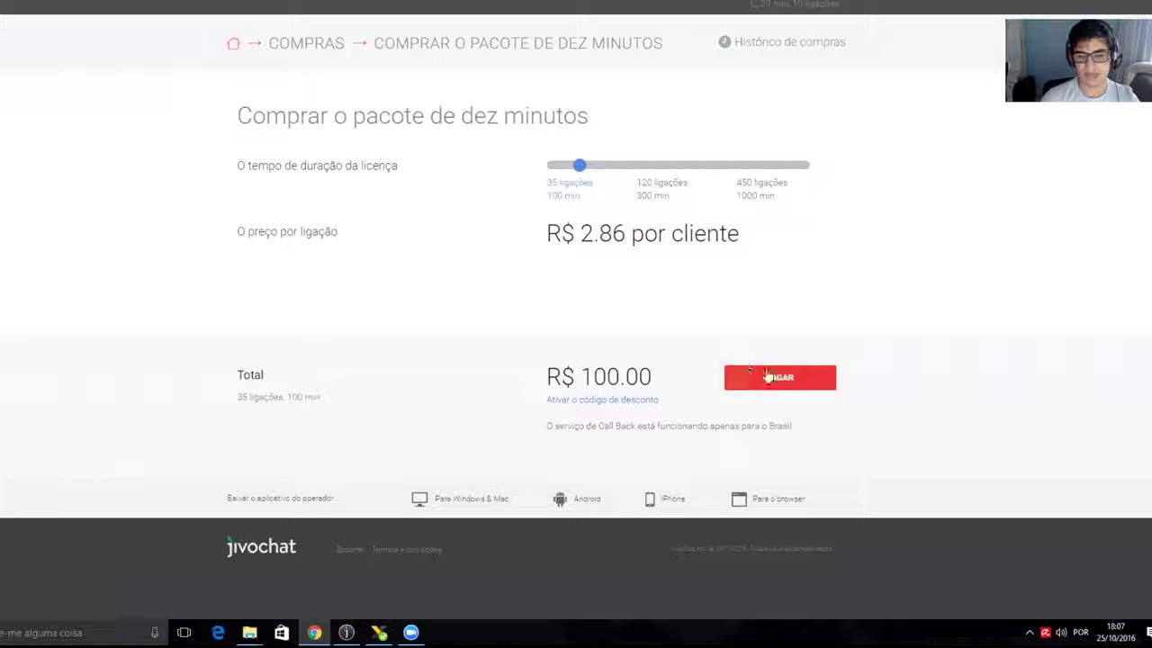